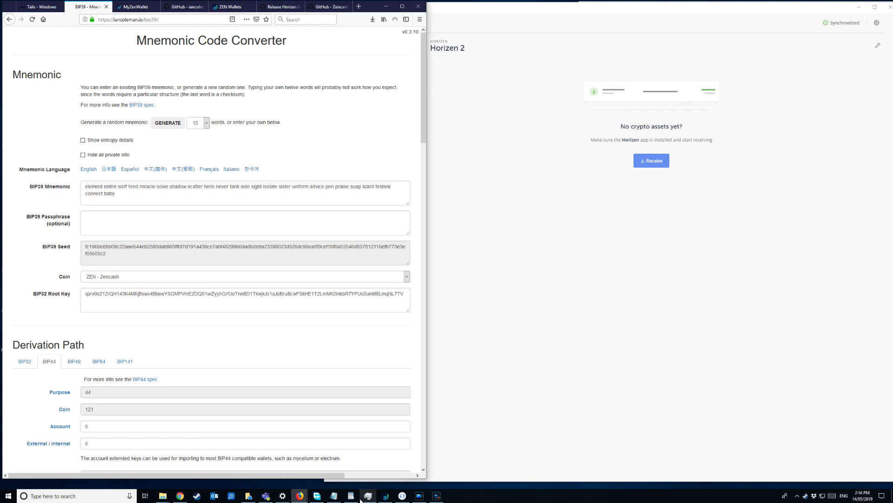
- Show the WordPad extraction notes, widen the converter window and bring up Ledger Live
{"action": "left_click", "coordinate": [352, 495]}
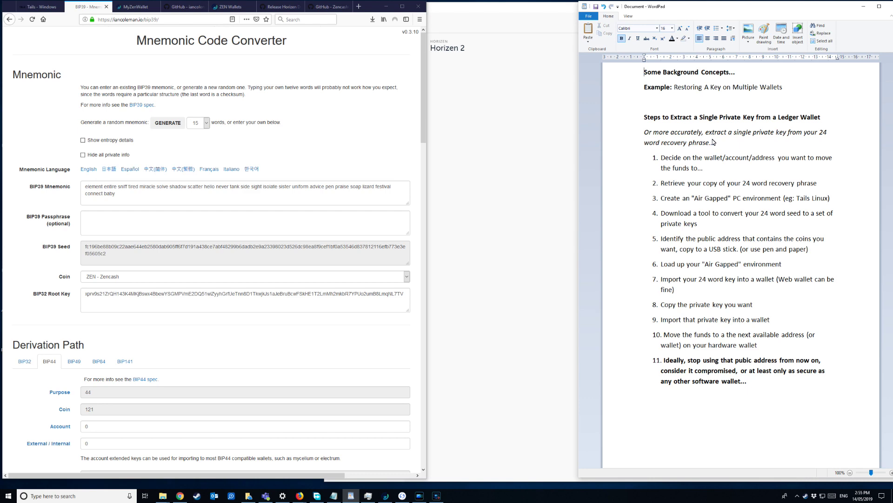
{"action": "left_click", "coordinate": [428, 97]}
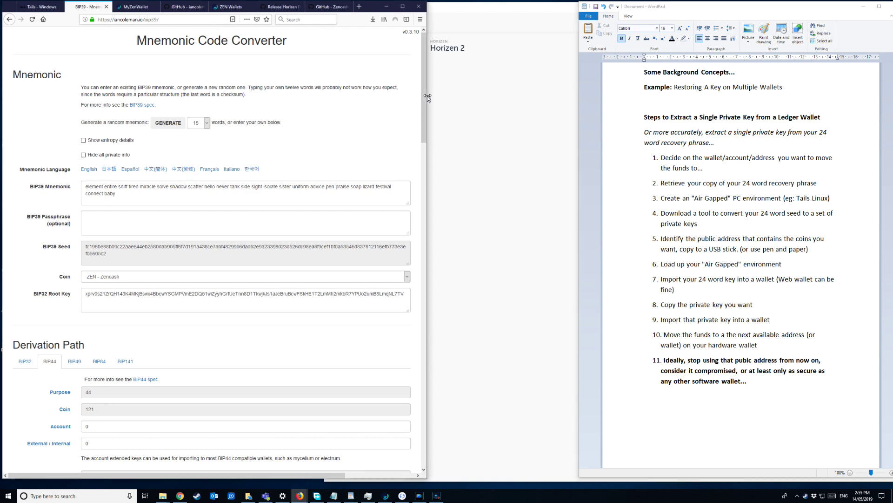
{"action": "mouse_move", "coordinate": [428, 97]}
{"action": "left_mouse_down"}
{"action": "mouse_move", "coordinate": [591, 128]}
{"action": "mouse_move", "coordinate": [576, 129]}
{"action": "left_mouse_up"}
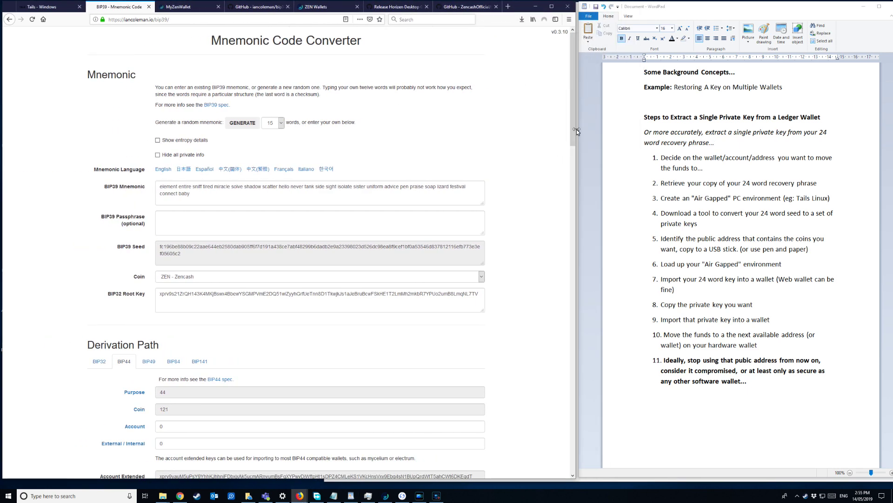
{"action": "left_click", "coordinate": [403, 496]}
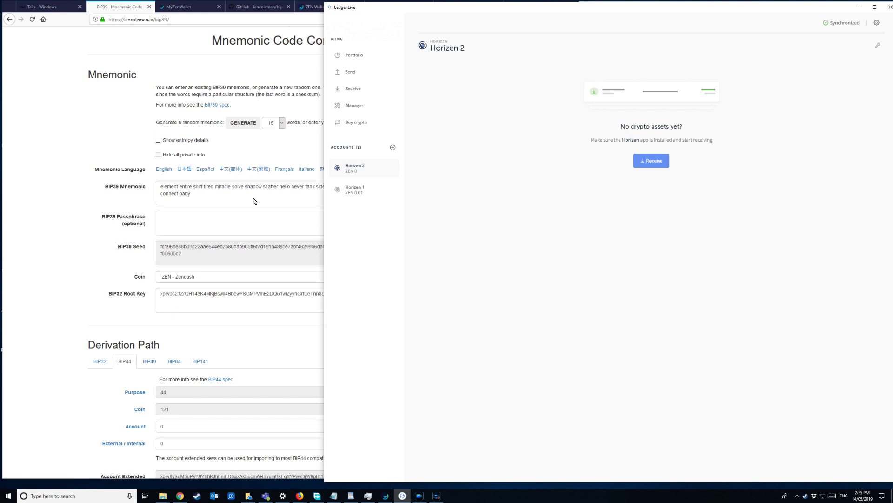
- View Horizen 1's 0.01 ZEN balance, go back to Horizen 2 and refocus the converter
{"action": "left_click", "coordinate": [362, 191]}
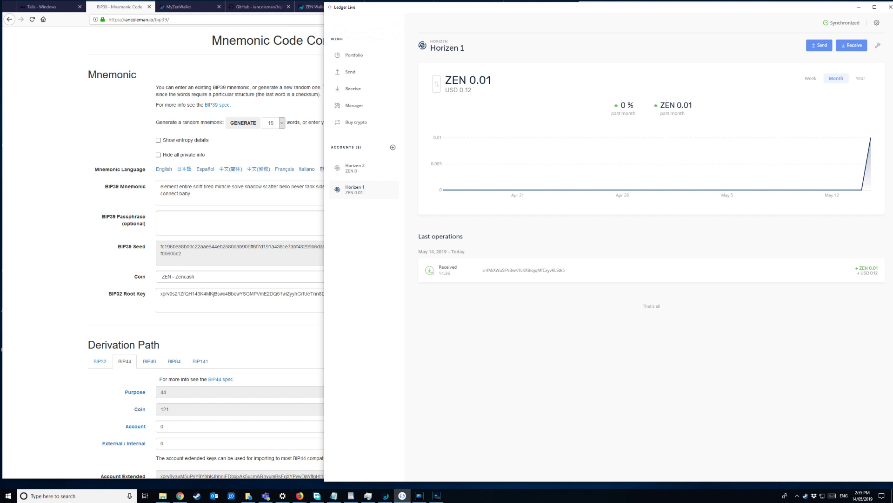
{"action": "mouse_move", "coordinate": [394, 147]}
{"action": "left_click", "coordinate": [356, 170]}
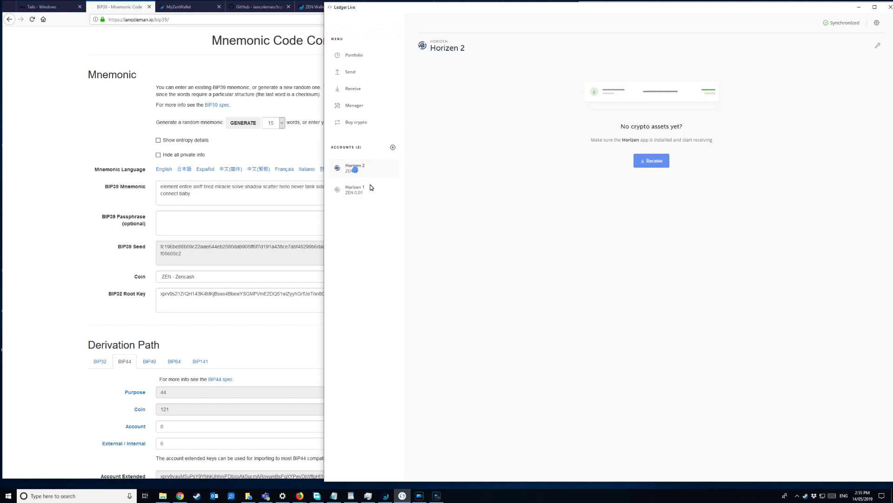
{"action": "left_click", "coordinate": [41, 239]}
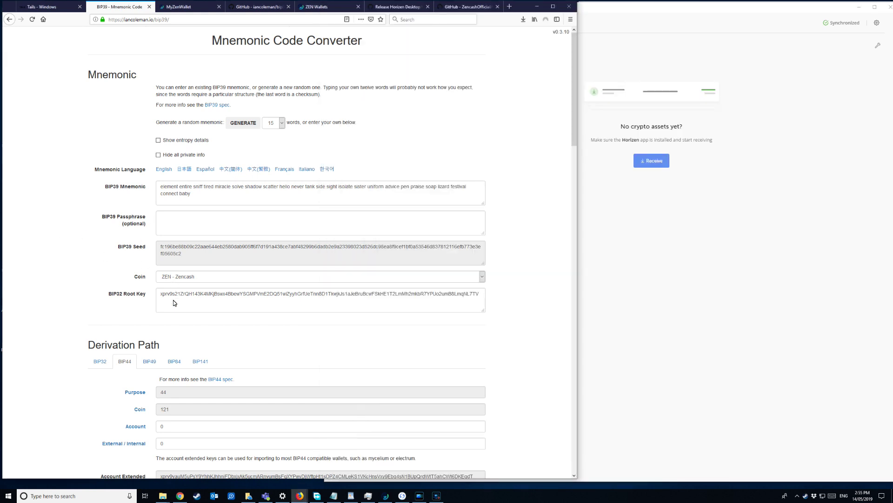
{"action": "scroll", "coordinate": [189, 356], "scroll_direction": "down", "scroll_amount": 3}
- Change the derivation Account field to 1 so addresses under m/44'/121'/1'/0 are derived
{"action": "left_click", "coordinate": [172, 319]}
{"action": "key", "text": "BackSpace"}
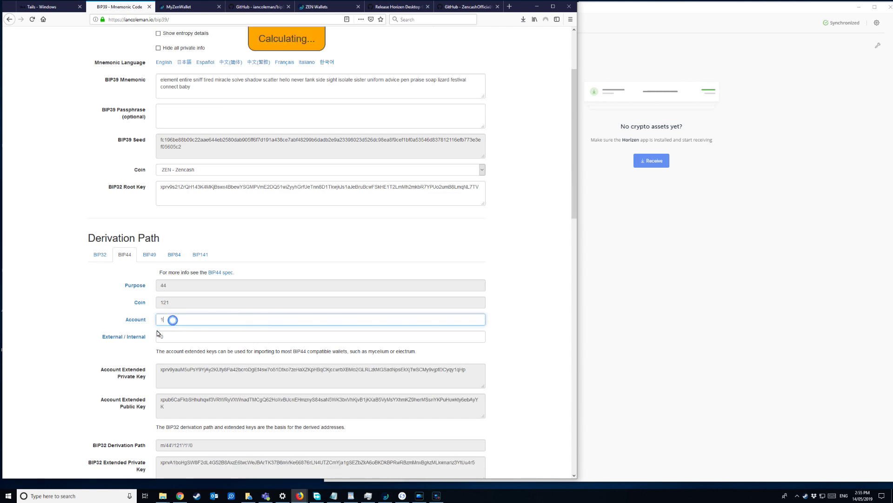
{"action": "type", "text": "1"}
{"action": "left_click", "coordinate": [635, 266]}
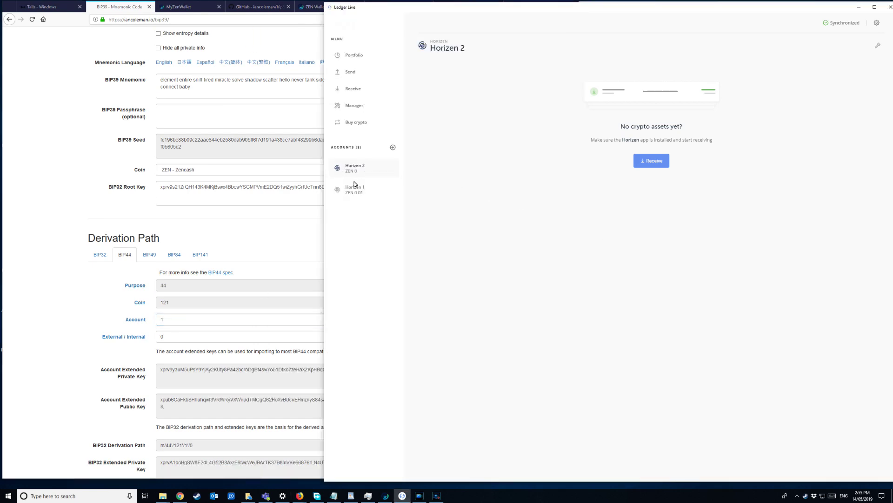
{"action": "left_click", "coordinate": [6, 325]}
{"action": "scroll", "coordinate": [86, 336], "scroll_direction": "down", "scroll_amount": 3}
{"action": "scroll", "coordinate": [86, 337], "scroll_direction": "down", "scroll_amount": 5}
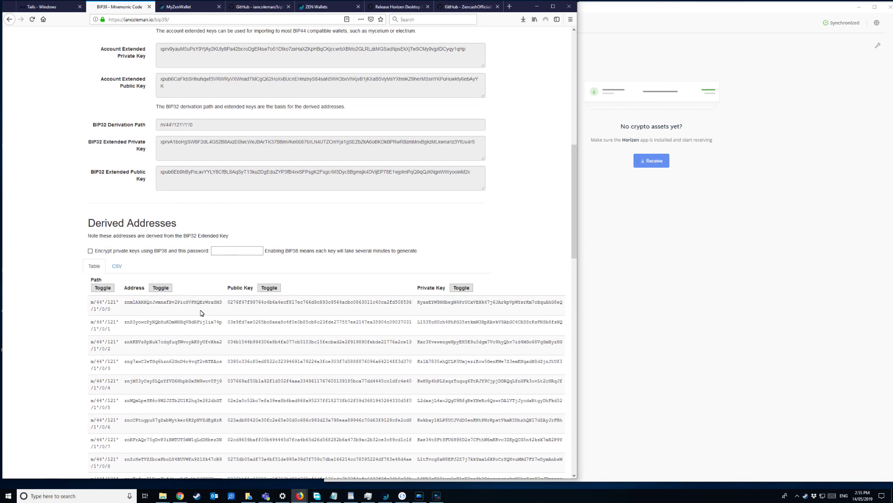
- Copy the first derived address and switch to the WordPad notes
{"action": "double_click", "coordinate": [201, 301]}
{"action": "right_click", "coordinate": [147, 302]}
{"action": "left_click", "coordinate": [165, 308]}
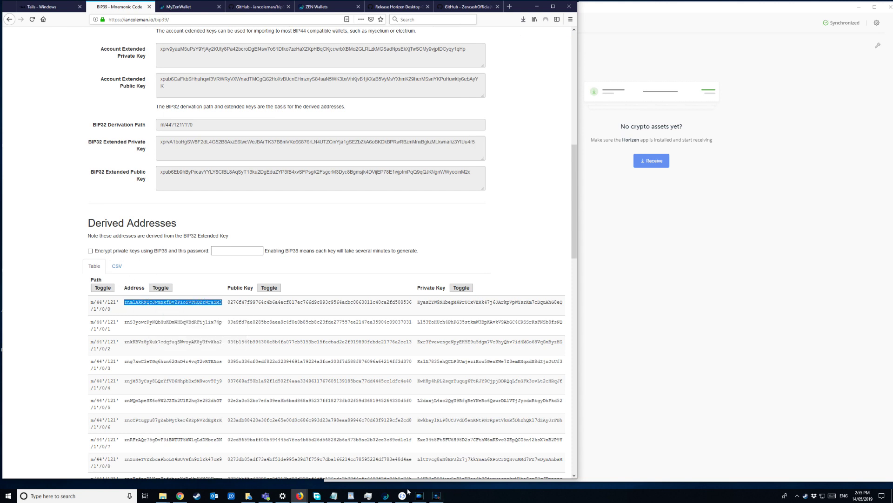
{"action": "left_click", "coordinate": [351, 496]}
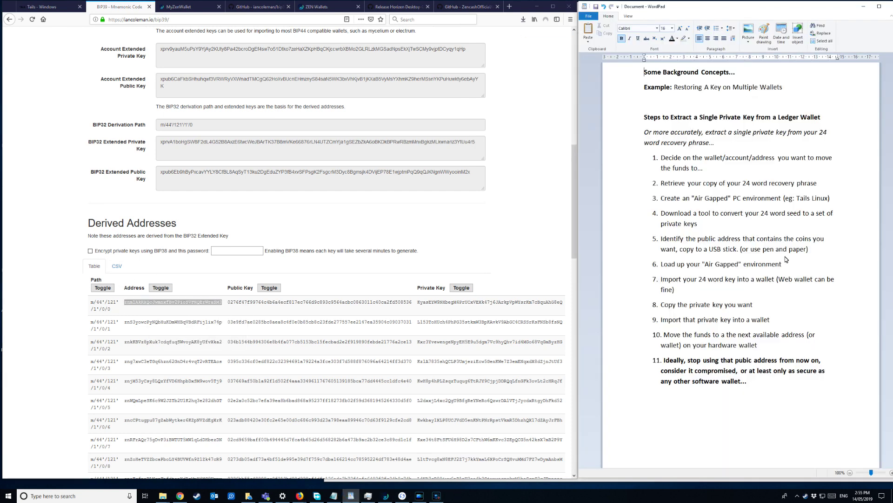
{"action": "left_click", "coordinate": [740, 171]}
{"action": "type", "text": "("}
{"action": "key", "text": "ctrl+v"}
{"action": "type", "text": ")"}
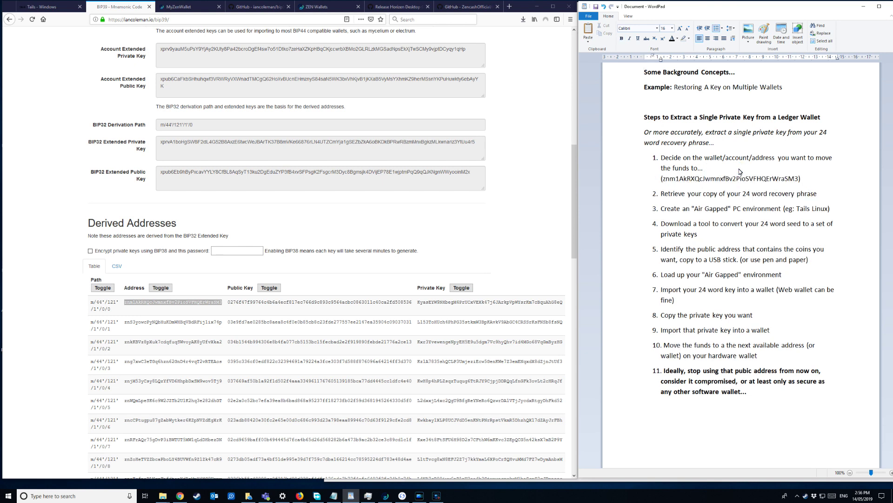
{"action": "left_click", "coordinate": [738, 193]}
{"action": "left_click", "coordinate": [549, 222]}
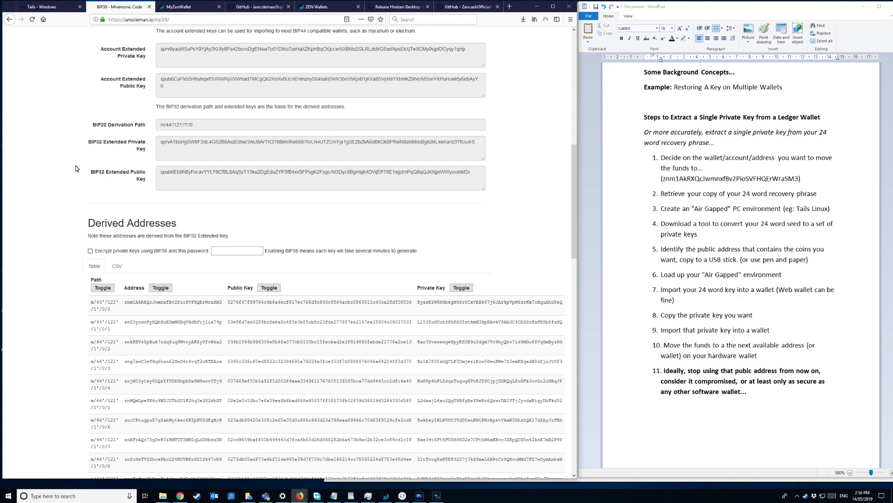
{"action": "scroll", "coordinate": [75, 166], "scroll_direction": "up", "scroll_amount": 1}
{"action": "scroll", "coordinate": [75, 166], "scroll_direction": "up", "scroll_amount": 3}
{"action": "scroll", "coordinate": [71, 168], "scroll_direction": "up", "scroll_amount": 3}
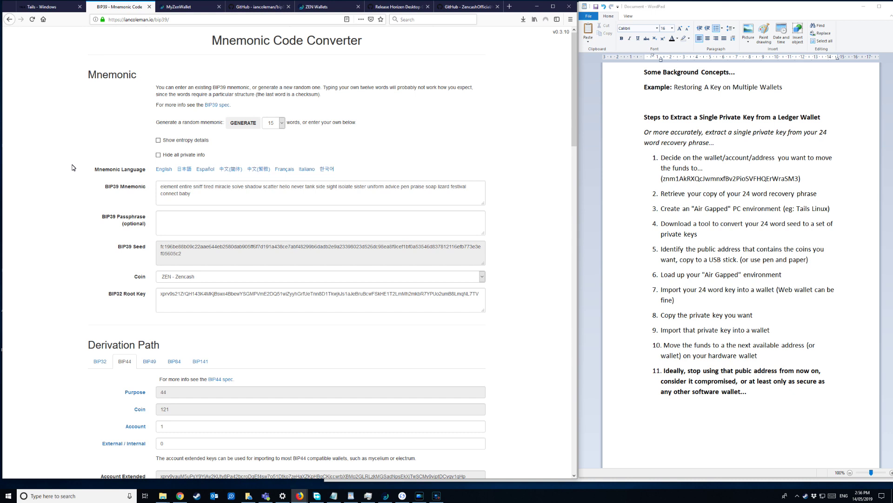
{"action": "mouse_move", "coordinate": [350, 496]}
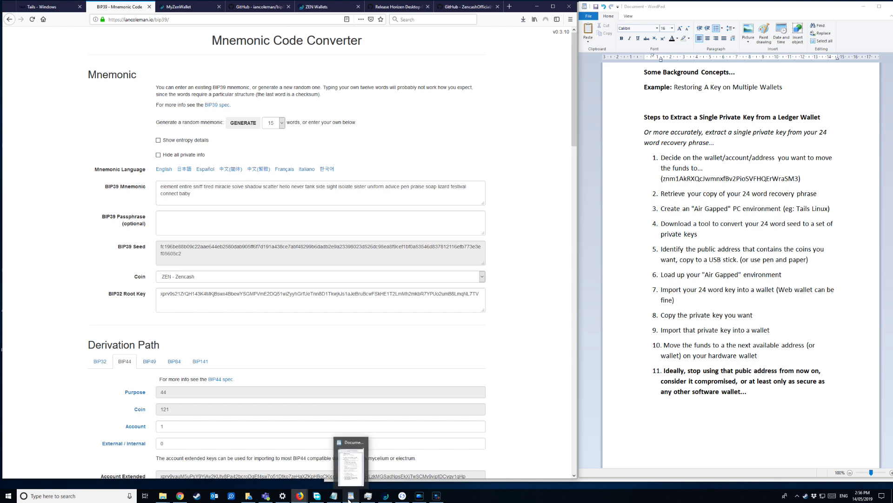
- Show the Notepad with the 24-word recovery phrase and highlight the whole phrase briefly
{"action": "left_click", "coordinate": [334, 495]}
{"action": "left_click", "coordinate": [678, 416]}
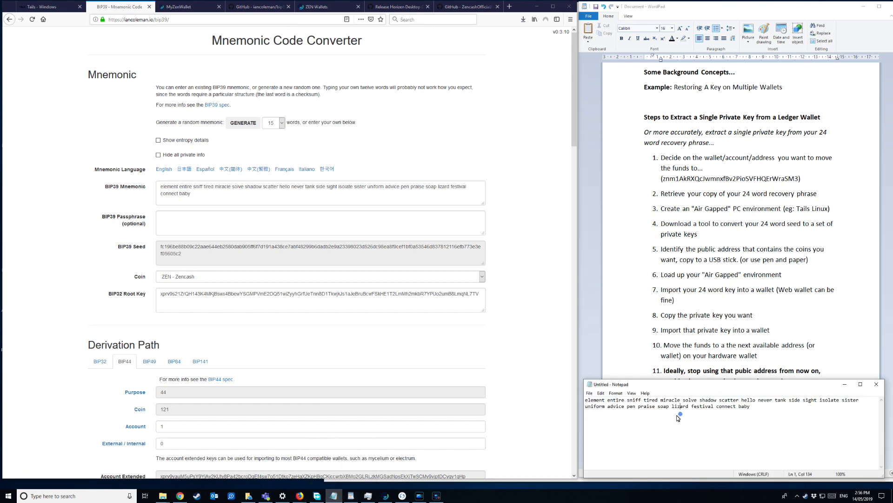
{"action": "key", "text": "ctrl+a"}
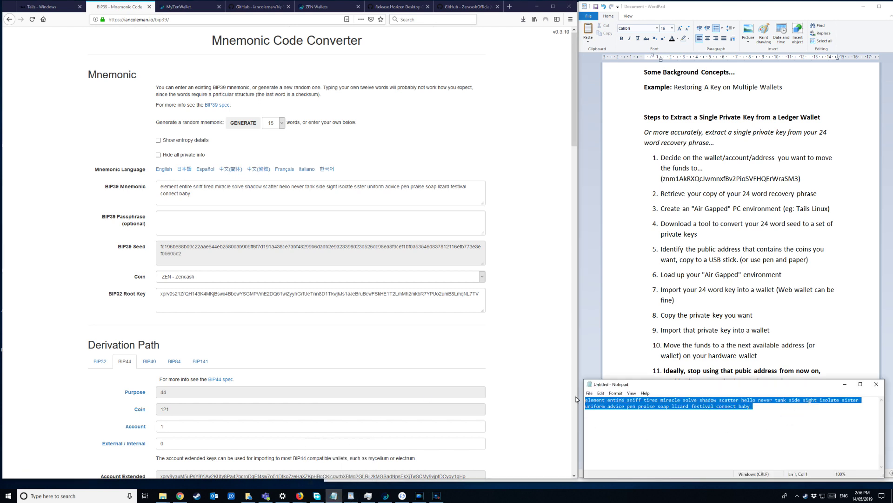
{"action": "left_click_drag", "start_coordinate": [701, 412], "coordinate": [747, 417]}
{"action": "left_click", "coordinate": [745, 415]}
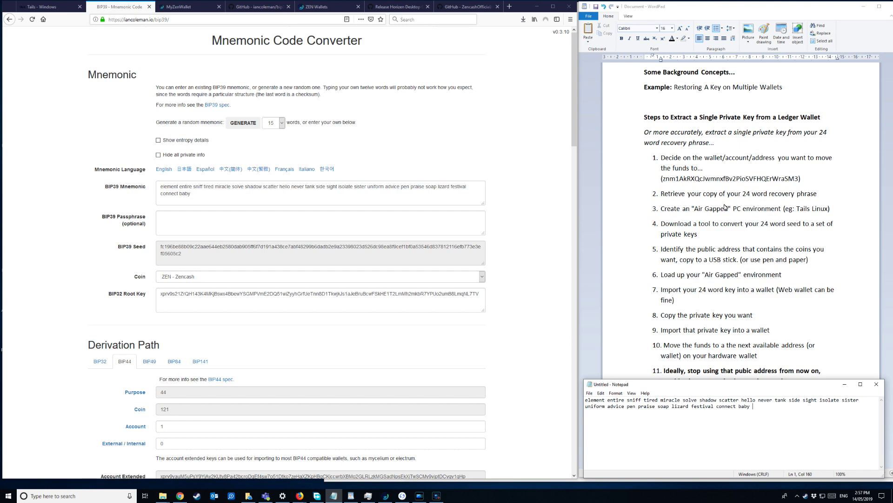
- Show the Tails install-for-Windows page beside the WordPad steps
{"action": "left_click", "coordinate": [65, 10]}
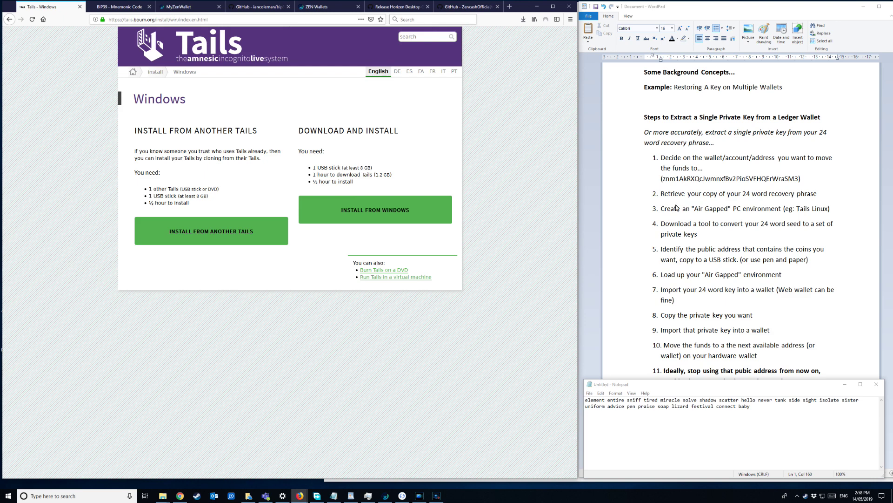
- Leave the Tails page and return to the BIP39 converter with the ZEN mnemonic
{"action": "left_click", "coordinate": [740, 195]}
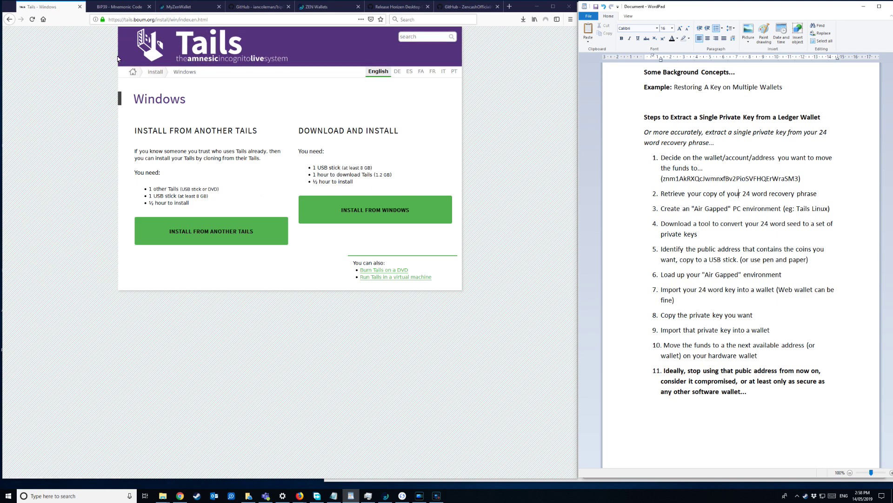
{"action": "left_click", "coordinate": [120, 11]}
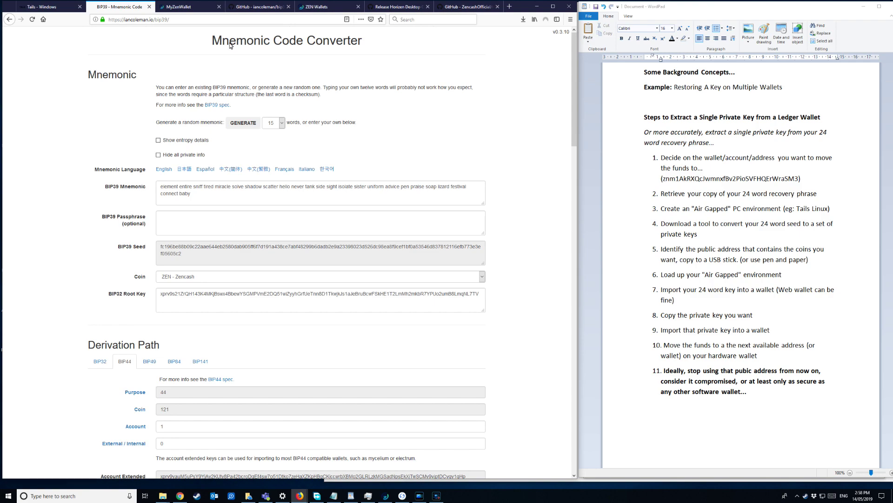
{"action": "scroll", "coordinate": [301, 233], "scroll_direction": "down", "scroll_amount": 3}
{"action": "scroll", "coordinate": [419, 314], "scroll_direction": "down", "scroll_amount": 5}
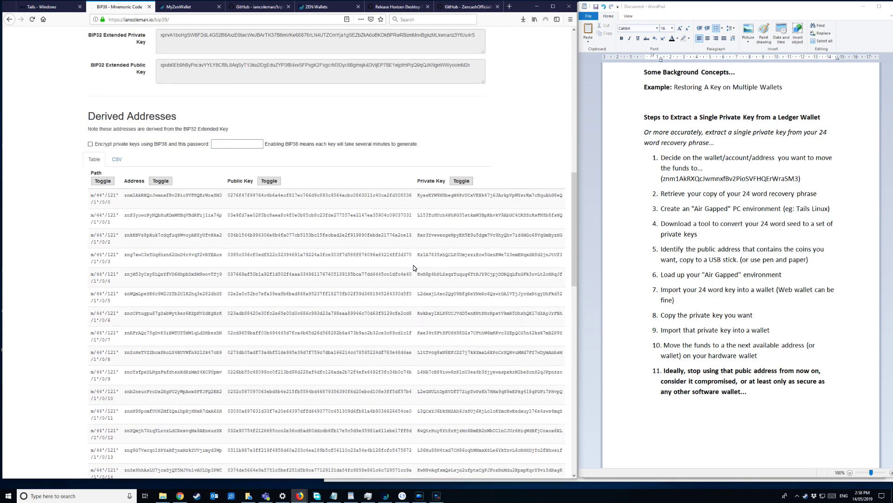
{"action": "scroll", "coordinate": [413, 268], "scroll_direction": "up", "scroll_amount": 5}
{"action": "scroll", "coordinate": [389, 279], "scroll_direction": "up", "scroll_amount": 5}
{"action": "scroll", "coordinate": [389, 213], "scroll_direction": "up", "scroll_amount": 1}
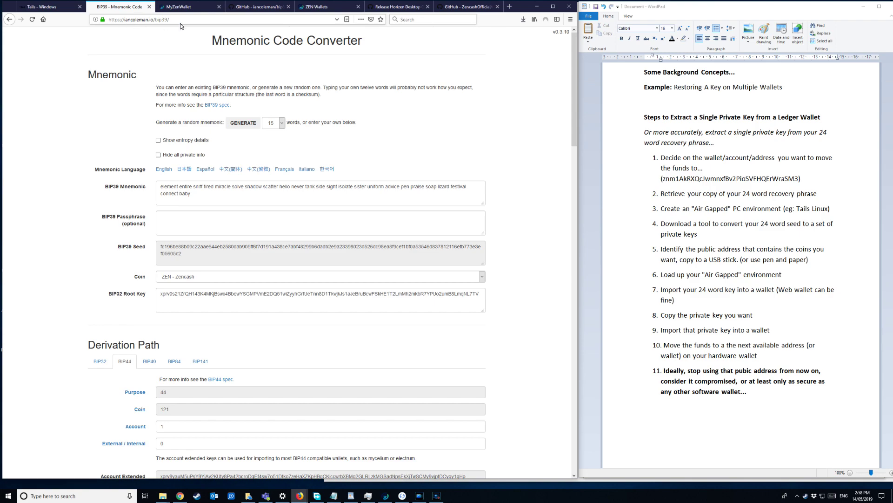
{"action": "scroll", "coordinate": [66, 318], "scroll_direction": "down", "scroll_amount": 6}
{"action": "scroll", "coordinate": [66, 318], "scroll_direction": "down", "scroll_amount": 10}
{"action": "scroll", "coordinate": [63, 319], "scroll_direction": "down", "scroll_amount": 5}
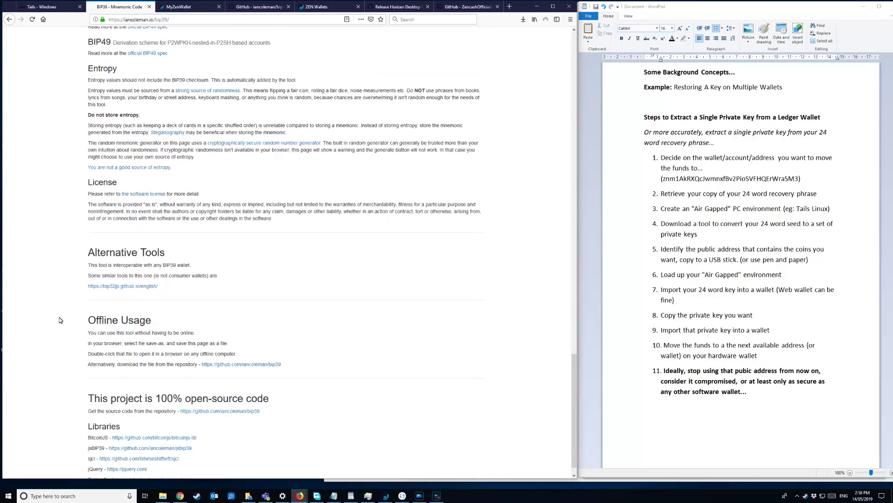
{"action": "scroll", "coordinate": [59, 319], "scroll_direction": "down", "scroll_amount": 2}
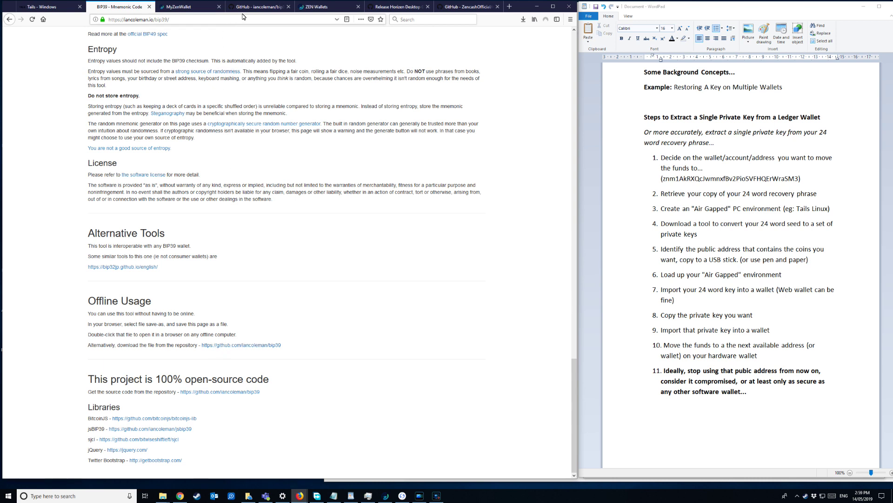
- Switch to the iancoleman/bip39 GitHub repository page
{"action": "left_click", "coordinate": [261, 7]}
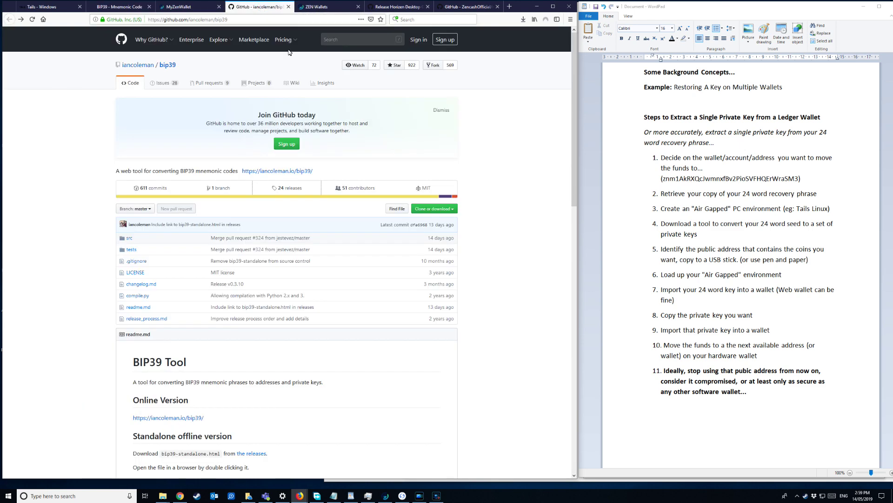
- Download bip39-standalone.html from the latest GitHub release and save it locally
{"action": "left_click", "coordinate": [290, 189]}
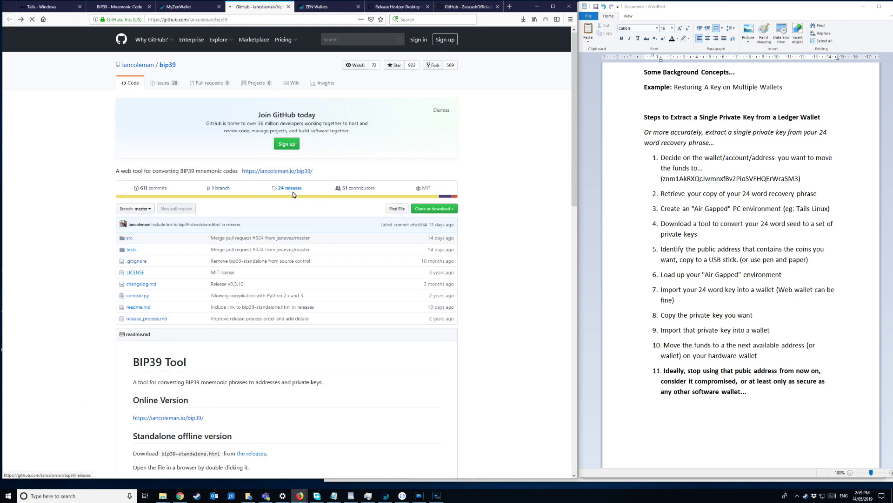
{"action": "scroll", "coordinate": [229, 324], "scroll_direction": "down", "scroll_amount": 3}
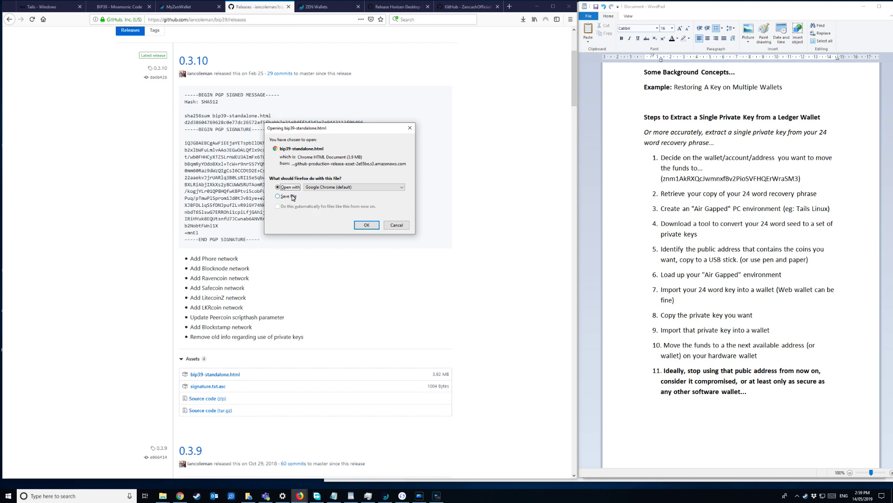
{"action": "left_click", "coordinate": [279, 197]}
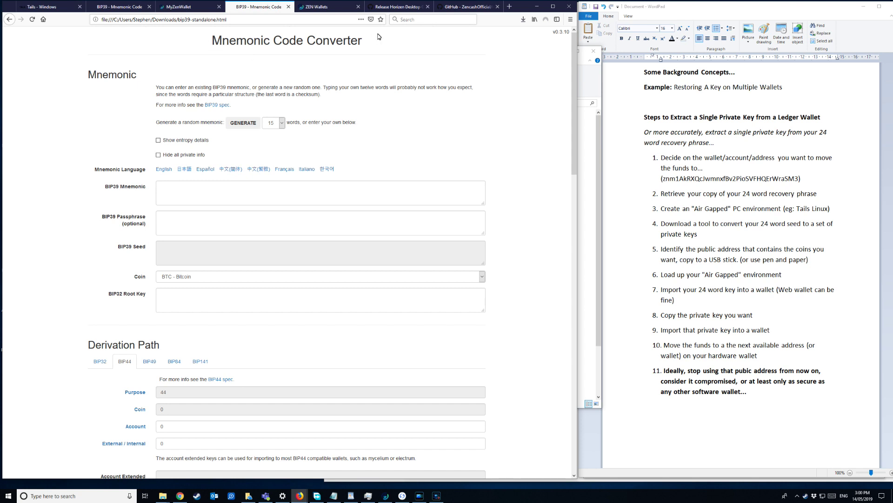
- Select step 5 in the WordPad notes, then return to the online converter
{"action": "left_click", "coordinate": [700, 253]}
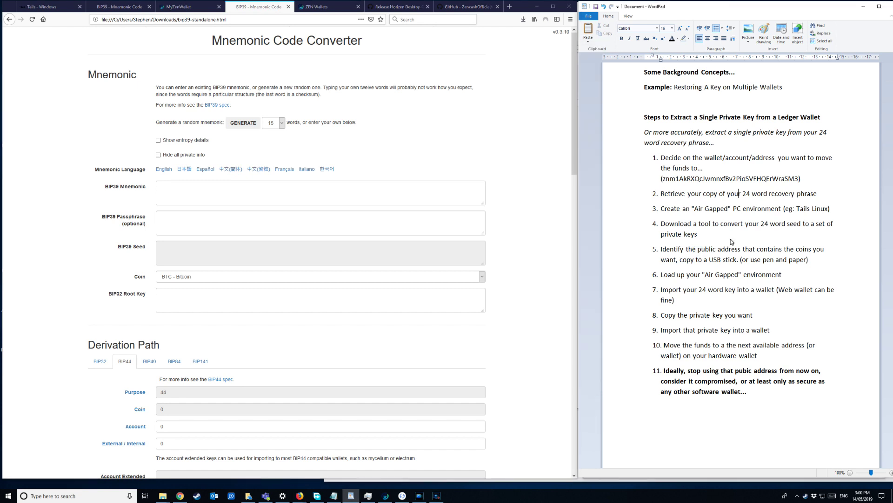
{"action": "left_click", "coordinate": [706, 235]}
{"action": "triple_click", "coordinate": [813, 263]}
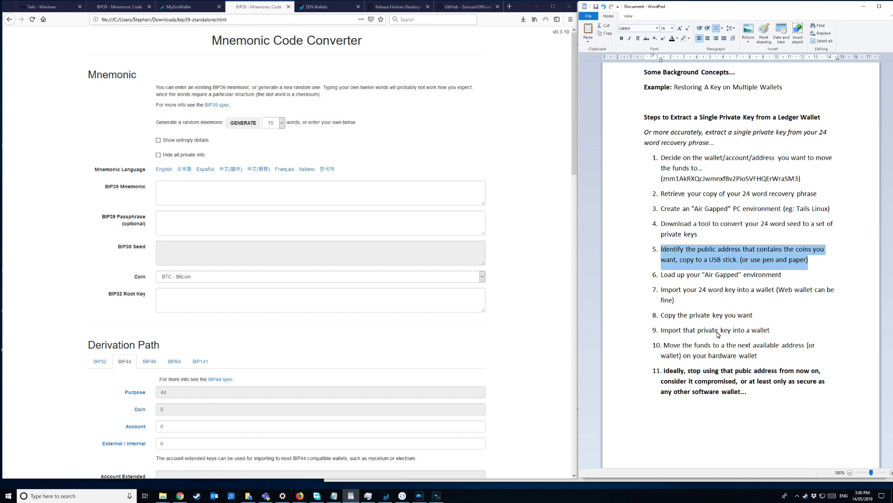
{"action": "left_click", "coordinate": [120, 7]}
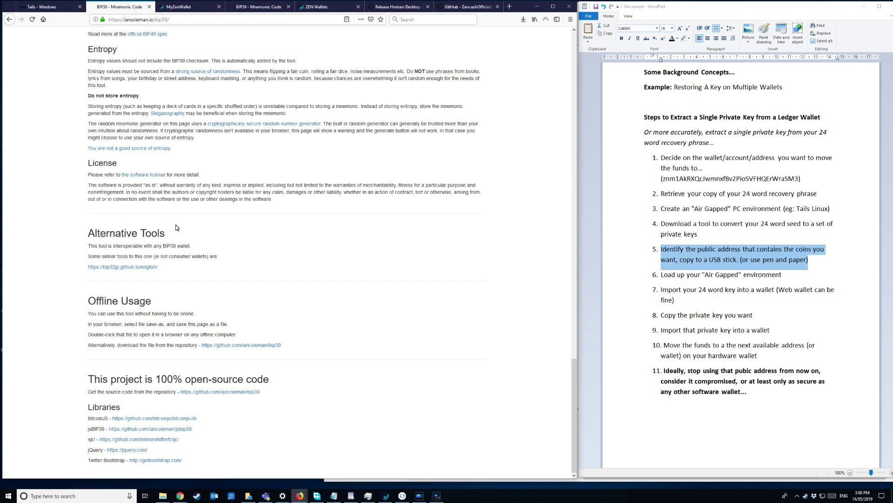
{"action": "scroll", "coordinate": [177, 227], "scroll_direction": "up", "scroll_amount": 5}
{"action": "scroll", "coordinate": [193, 256], "scroll_direction": "up", "scroll_amount": 5}
{"action": "scroll", "coordinate": [195, 259], "scroll_direction": "up", "scroll_amount": 10}
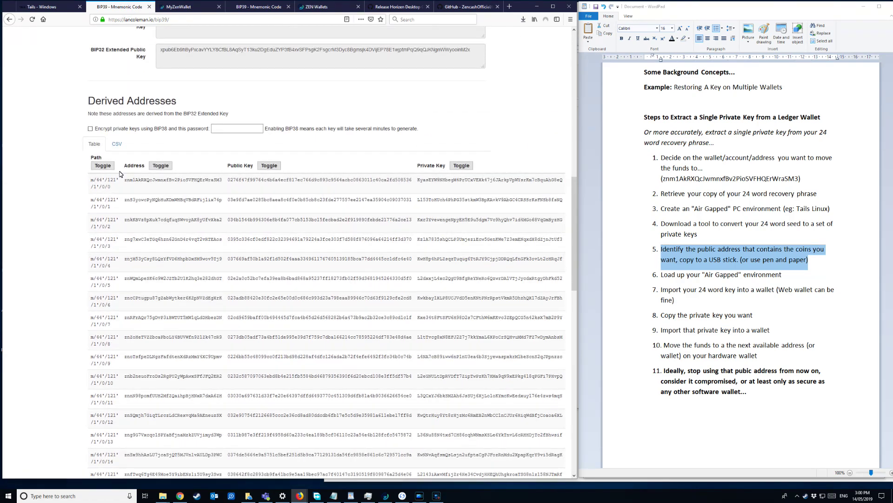
{"action": "scroll", "coordinate": [192, 155], "scroll_direction": "up", "scroll_amount": 5}
{"action": "scroll", "coordinate": [165, 252], "scroll_direction": "up", "scroll_amount": 6}
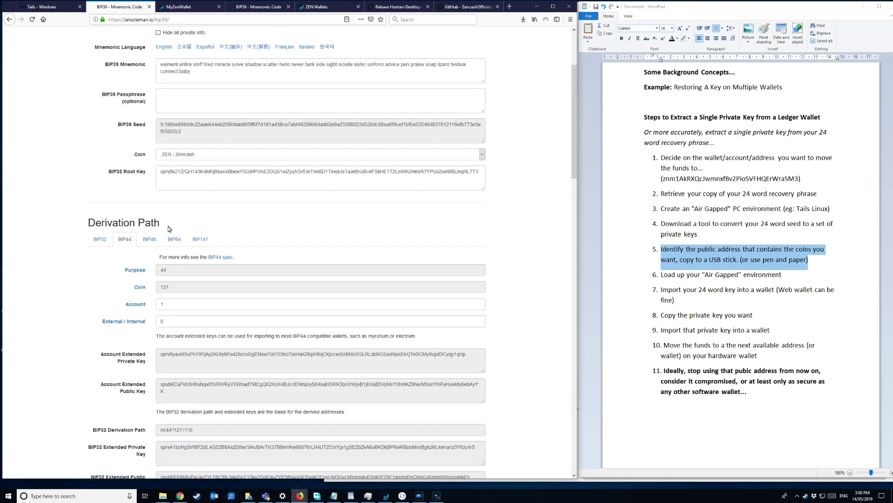
- Set the derivation Account back to 0 and bring Ledger Live forward
{"action": "left_click", "coordinate": [167, 305]}
{"action": "key", "text": "BackSpace"}
{"action": "type", "text": "0"}
{"action": "scroll", "coordinate": [227, 309], "scroll_direction": "down", "scroll_amount": 2}
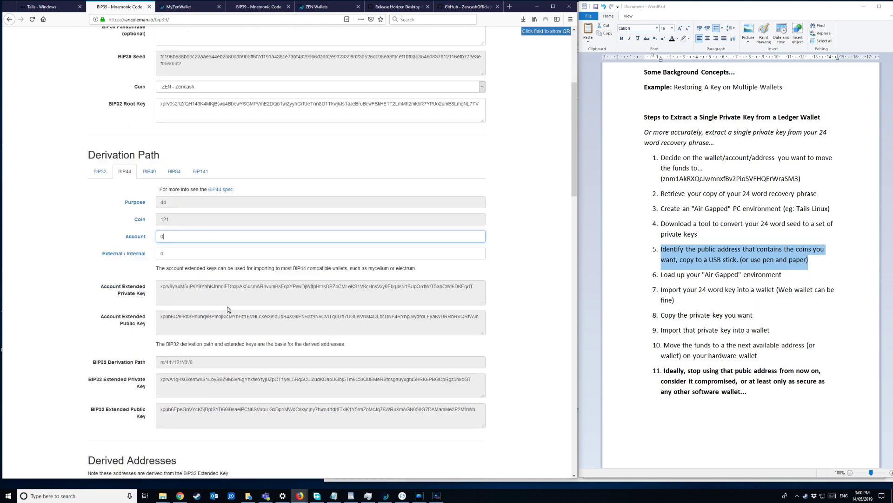
{"action": "scroll", "coordinate": [227, 309], "scroll_direction": "down", "scroll_amount": 3}
{"action": "left_click", "coordinate": [402, 495]}
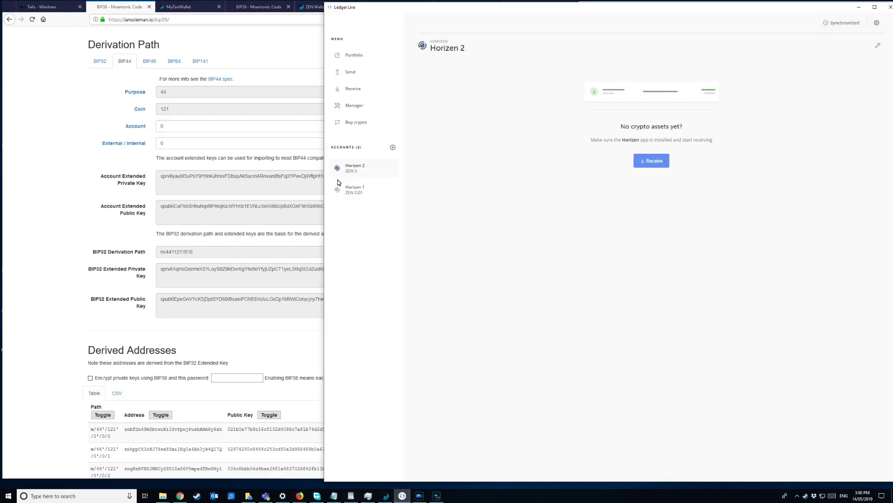
- Show the details of the Received 0.01 ZEN operation in the Horizen 1 account
{"action": "left_click", "coordinate": [354, 188]}
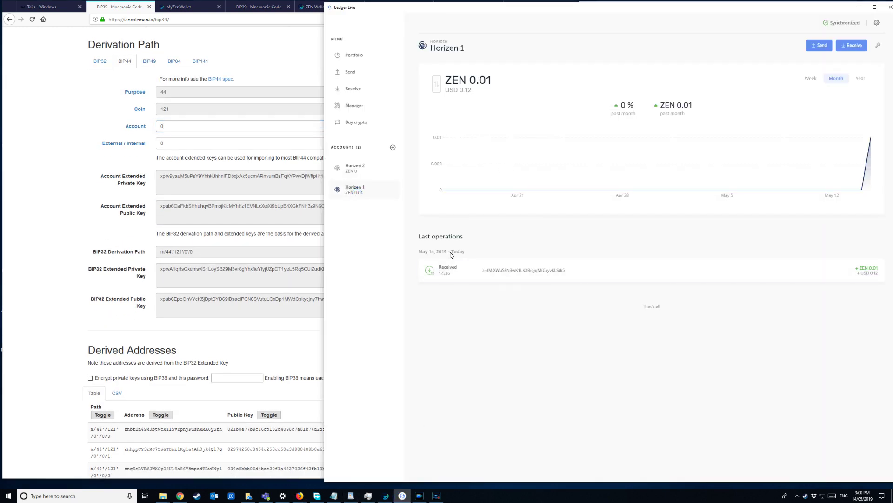
{"action": "left_click", "coordinate": [466, 277]}
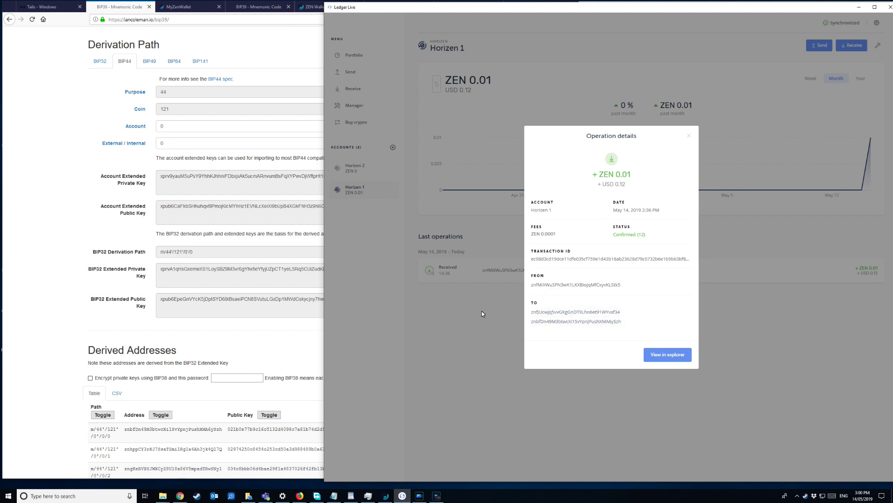
- Highlight the first derived address and its private key in the converter to compare with the receipt
{"action": "double_click", "coordinate": [208, 431]}
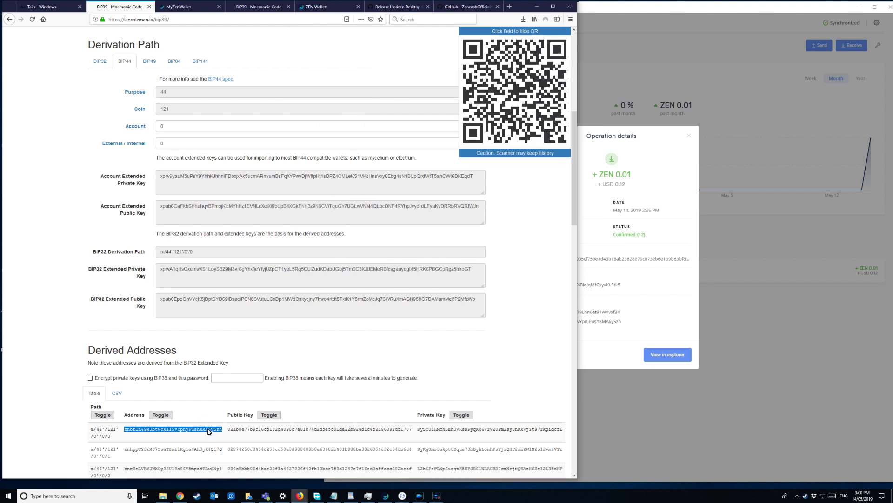
{"action": "double_click", "coordinate": [449, 429]}
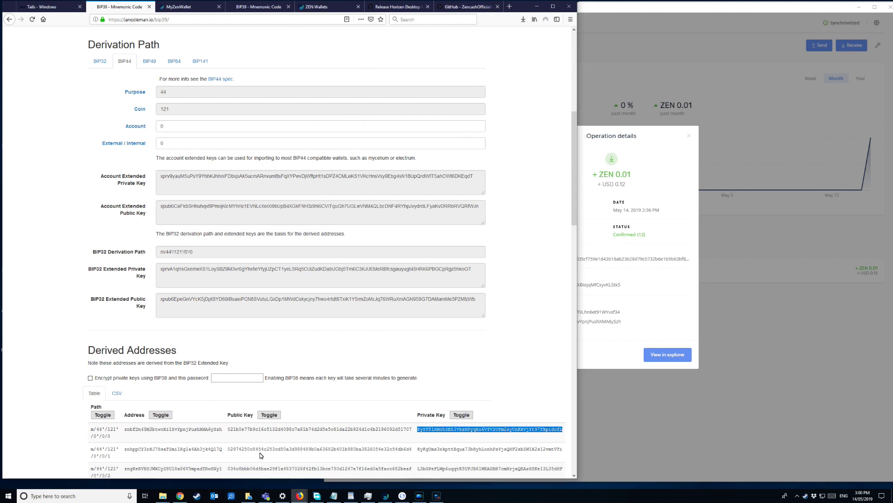
{"action": "scroll", "coordinate": [206, 427], "scroll_direction": "down", "scroll_amount": 2}
{"action": "double_click", "coordinate": [204, 357]}
{"action": "mouse_move", "coordinate": [173, 429]}
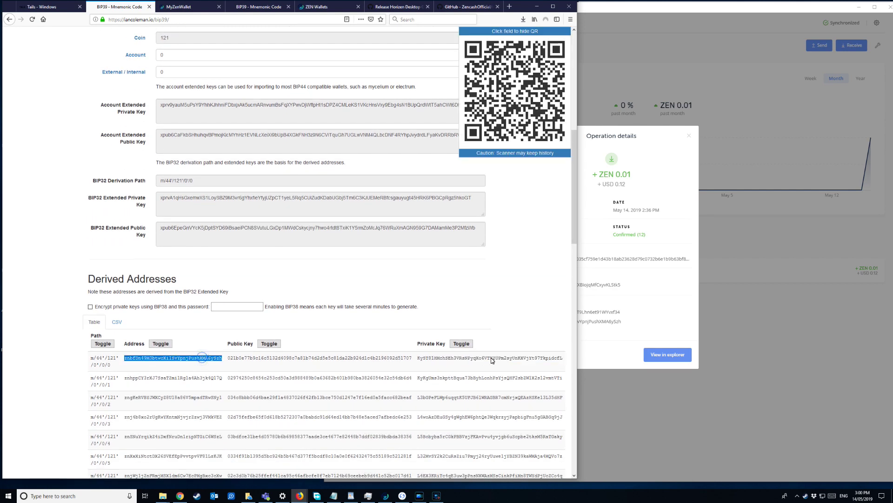
{"action": "double_click", "coordinate": [464, 359]}
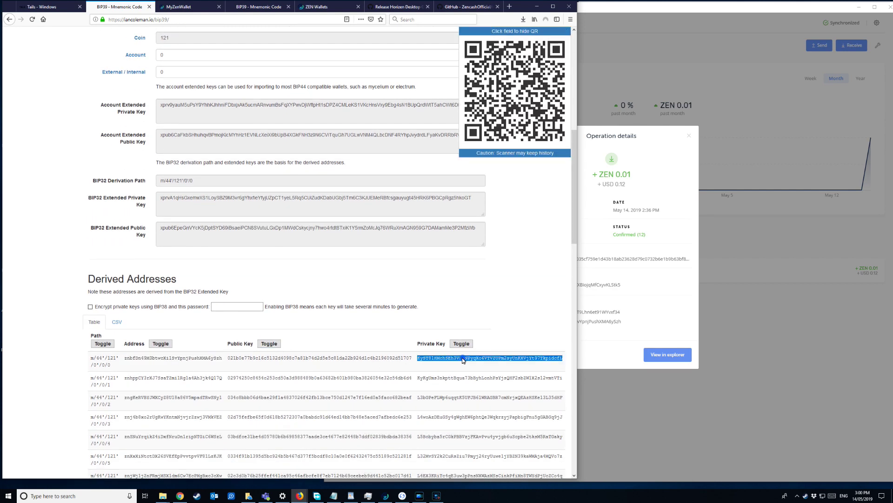
{"action": "double_click", "coordinate": [209, 359]}
{"action": "key", "text": "ctrl+c"}
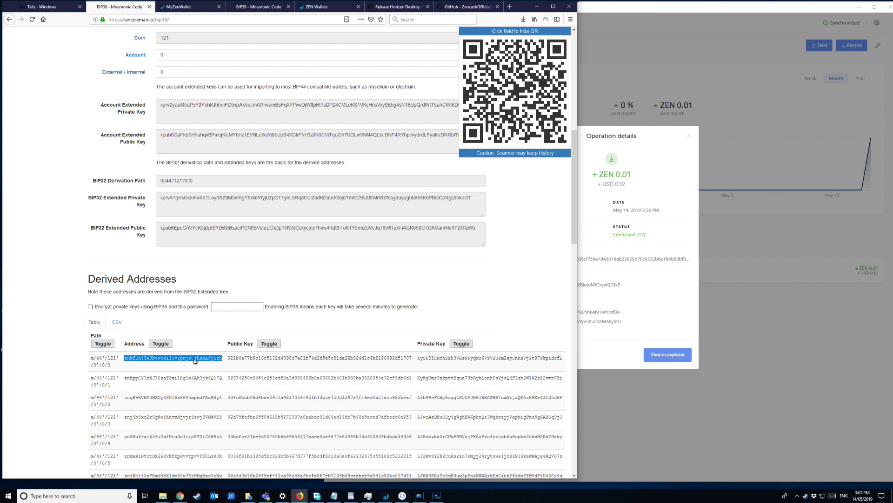
{"action": "left_click", "coordinate": [350, 495]}
- Paste the copied address on a new line under step 5 of the notes, then return to the local converter
{"action": "left_click", "coordinate": [794, 269]}
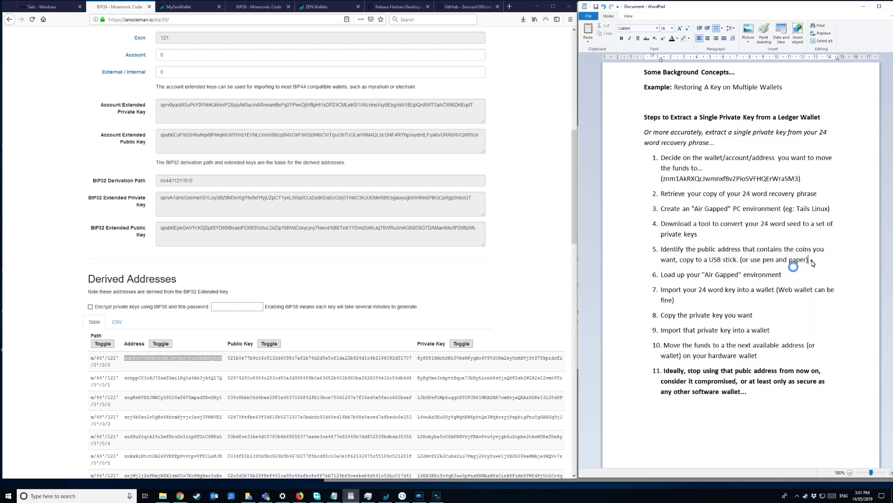
{"action": "key", "text": "Return"}
{"action": "type", "text": "("}
{"action": "key", "text": "ctrl+v"}
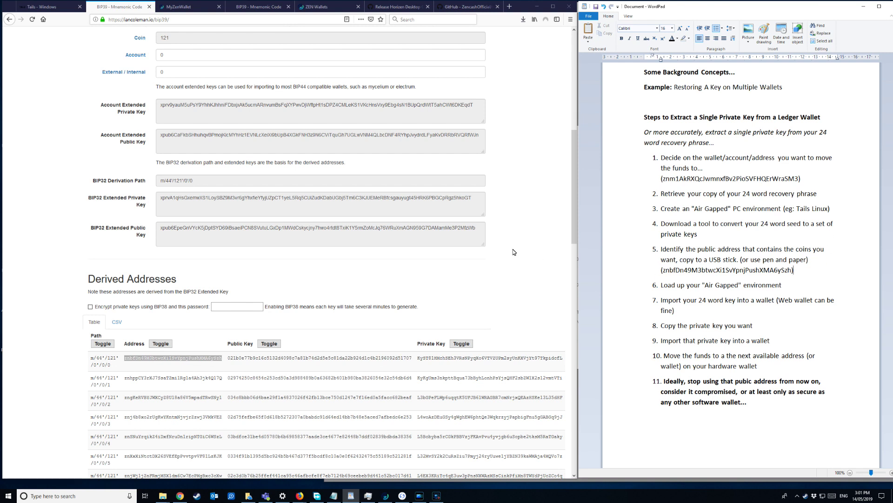
{"action": "left_click", "coordinate": [500, 243]}
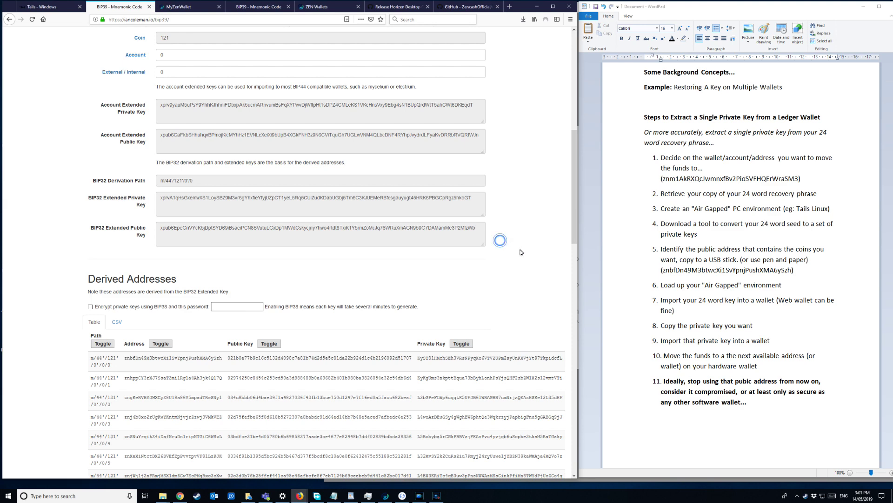
{"action": "scroll", "coordinate": [498, 280], "scroll_direction": "up", "scroll_amount": 5}
{"action": "scroll", "coordinate": [289, 137], "scroll_direction": "up", "scroll_amount": 2}
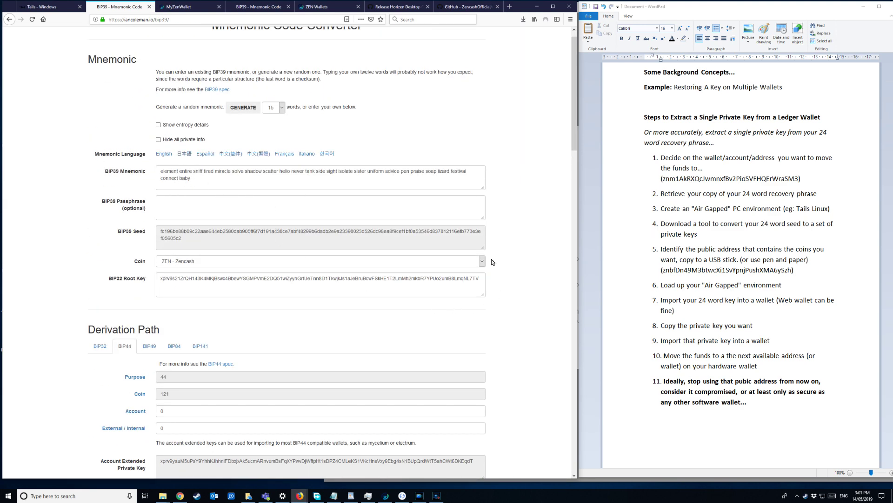
{"action": "left_click", "coordinate": [251, 7]}
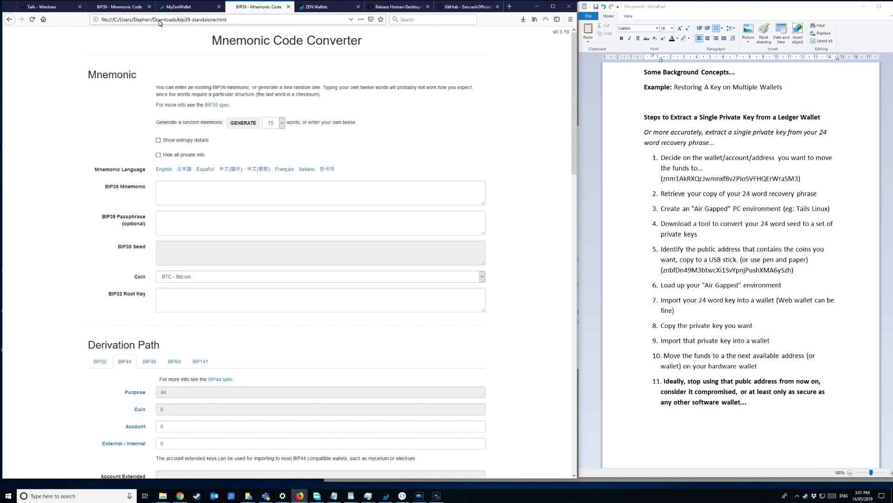
- Copy the 24-word mnemonic from the notes into the standalone converter's BIP39 Mnemonic field
{"action": "left_click_drag", "start_coordinate": [228, 20], "coordinate": [120, 20]}
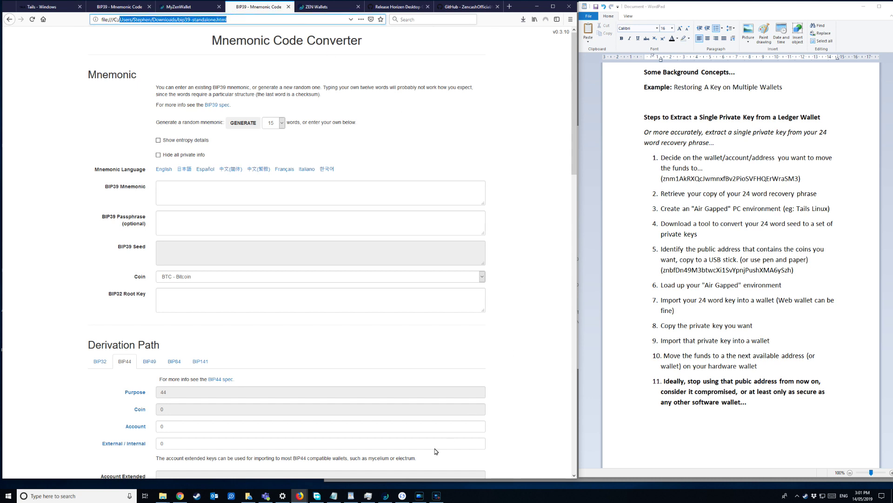
{"action": "left_click", "coordinate": [334, 496]}
{"action": "key", "text": "ctrl+a"}
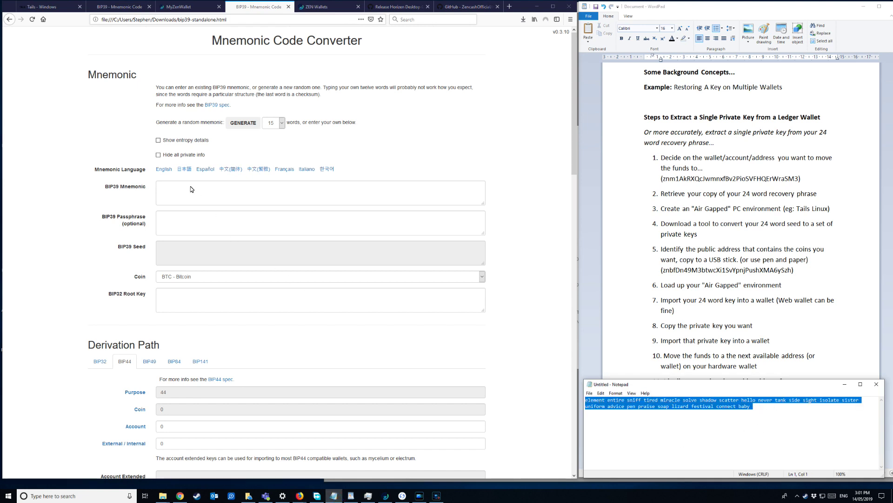
{"action": "left_click", "coordinate": [244, 203]}
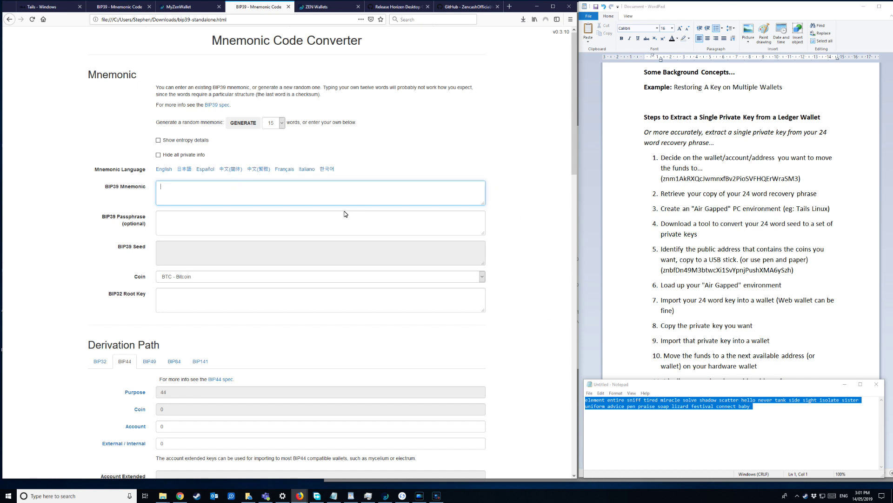
{"action": "key", "text": "ctrl+v"}
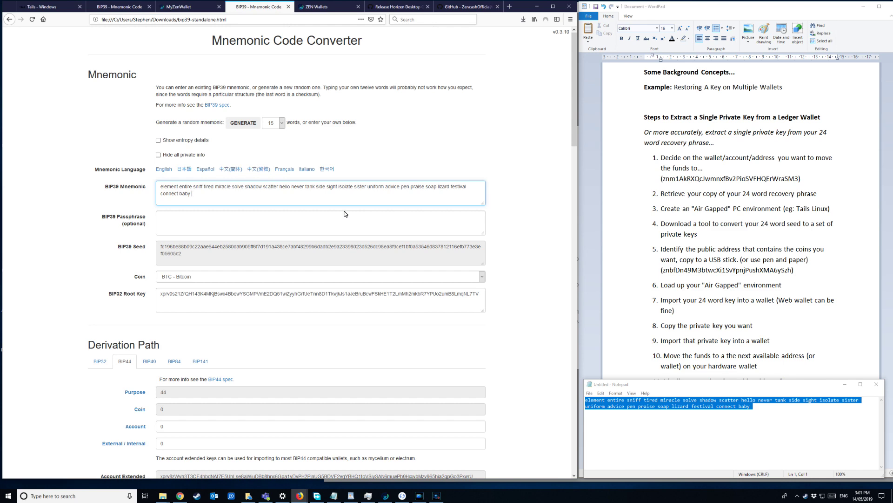
{"action": "scroll", "coordinate": [515, 246], "scroll_direction": "down", "scroll_amount": 2}
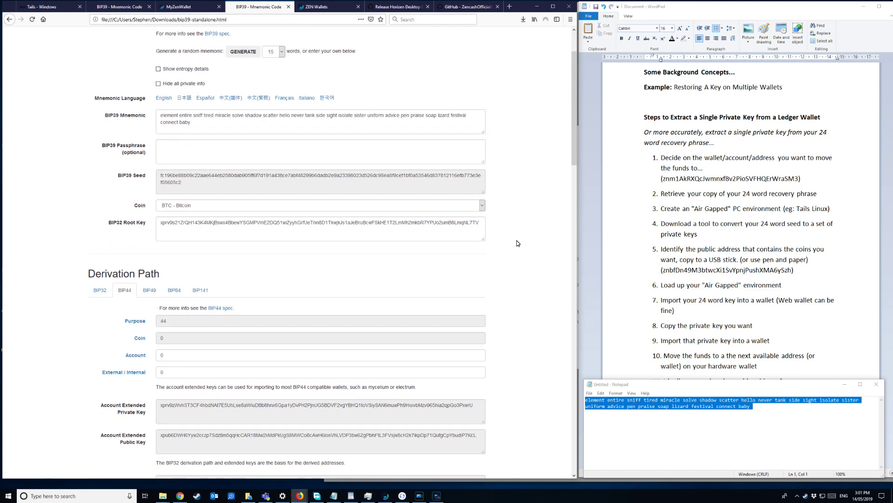
- Select ZEN - Zencash as the coin so the m/44'/121'/0'/0 keys are derived
{"action": "left_click", "coordinate": [245, 211]}
{"action": "scroll", "coordinate": [234, 302], "scroll_direction": "down", "scroll_amount": 5}
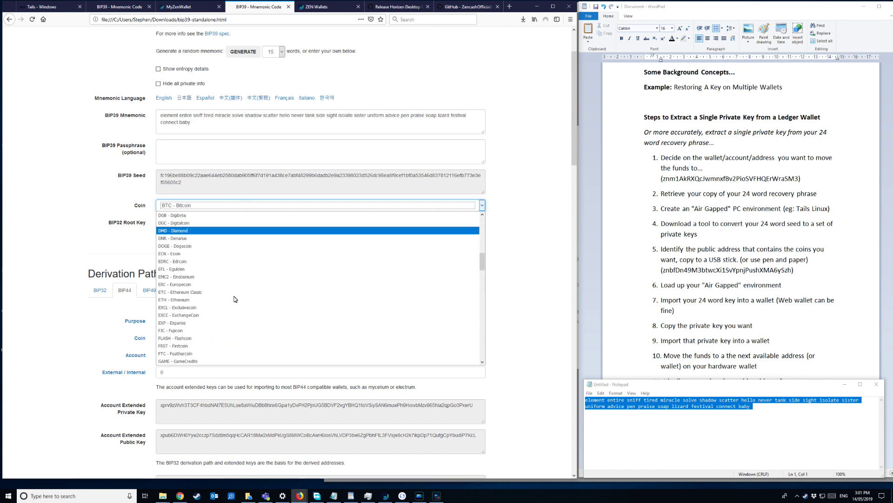
{"action": "scroll", "coordinate": [233, 302], "scroll_direction": "down", "scroll_amount": 4}
{"action": "scroll", "coordinate": [235, 303], "scroll_direction": "down", "scroll_amount": 4}
{"action": "scroll", "coordinate": [235, 303], "scroll_direction": "down", "scroll_amount": 5}
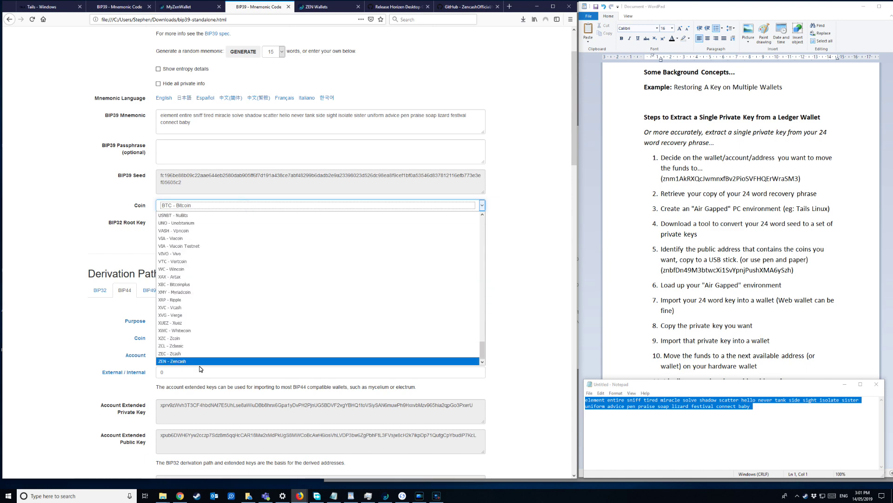
{"action": "left_click", "coordinate": [195, 361]}
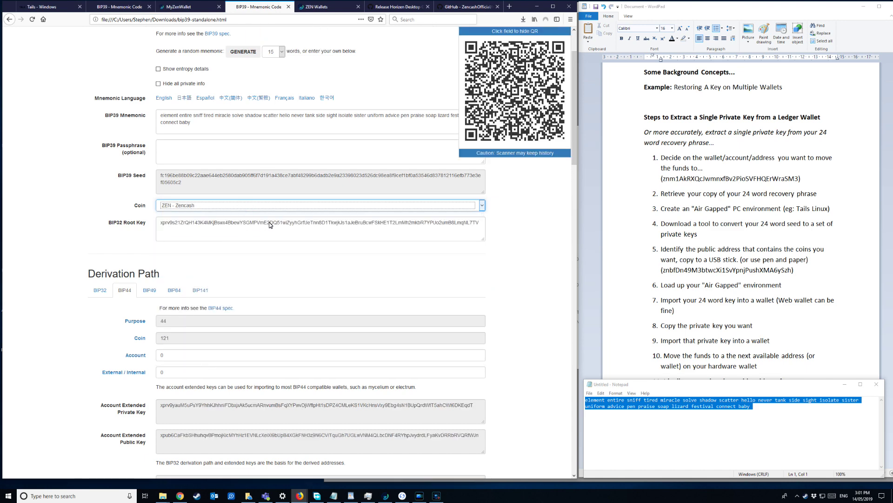
{"action": "left_click", "coordinate": [61, 198]}
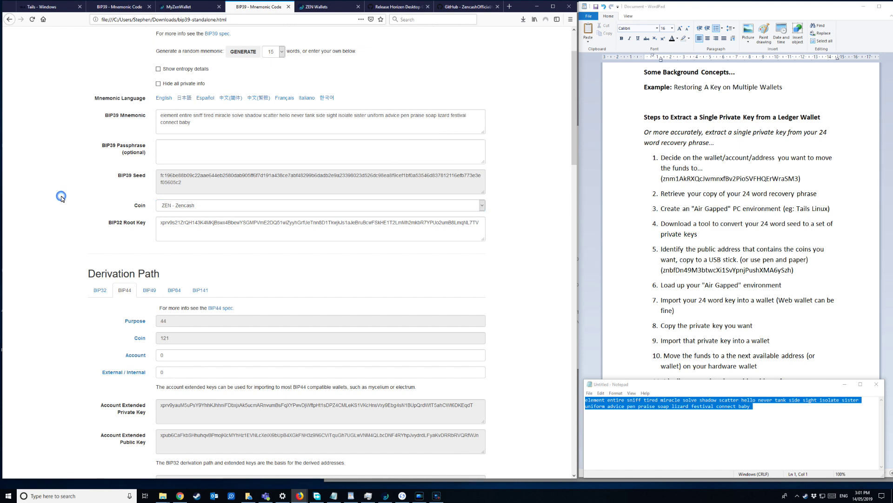
{"action": "scroll", "coordinate": [68, 208], "scroll_direction": "down", "scroll_amount": 3}
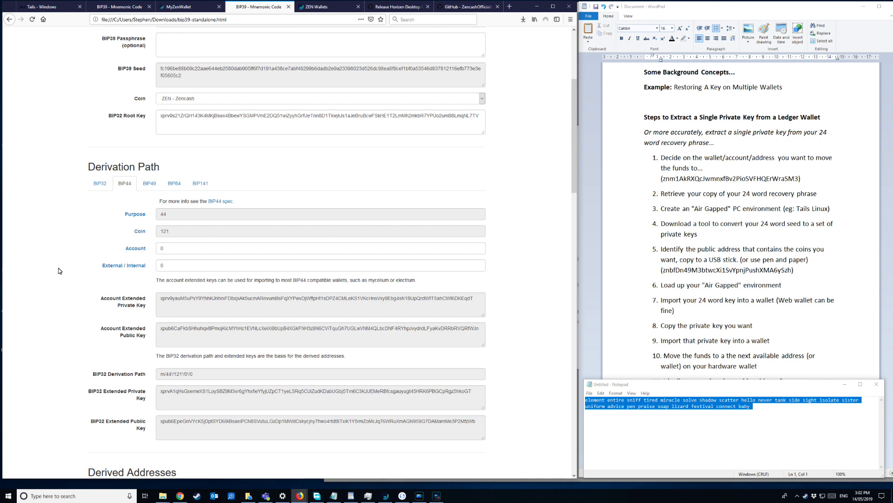
{"action": "scroll", "coordinate": [46, 252], "scroll_direction": "down", "scroll_amount": 5}
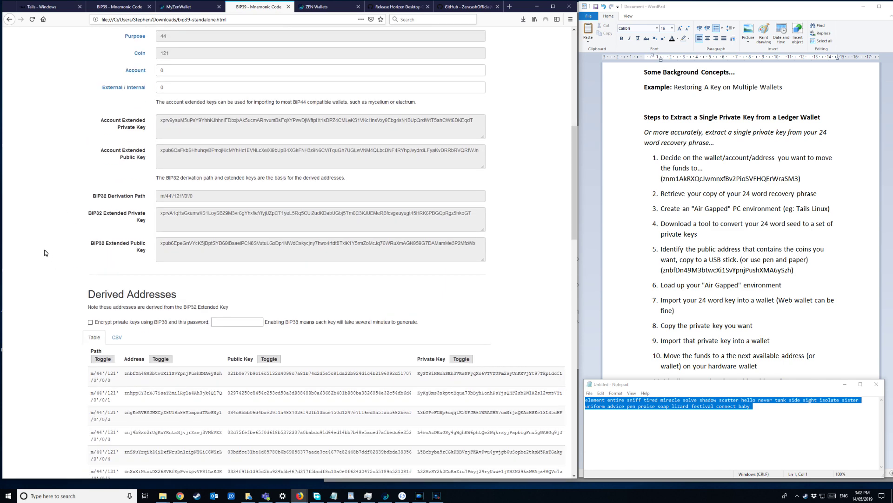
- Copy the private key of the first derived address, path m/44'/121'/0'/0/0
{"action": "double_click", "coordinate": [210, 373]}
{"action": "mouse_move", "coordinate": [173, 373]}
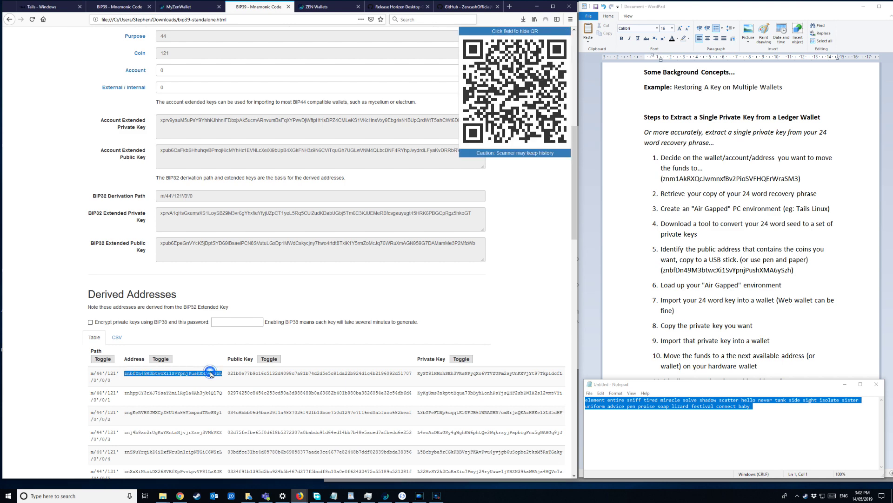
{"action": "double_click", "coordinate": [440, 374]}
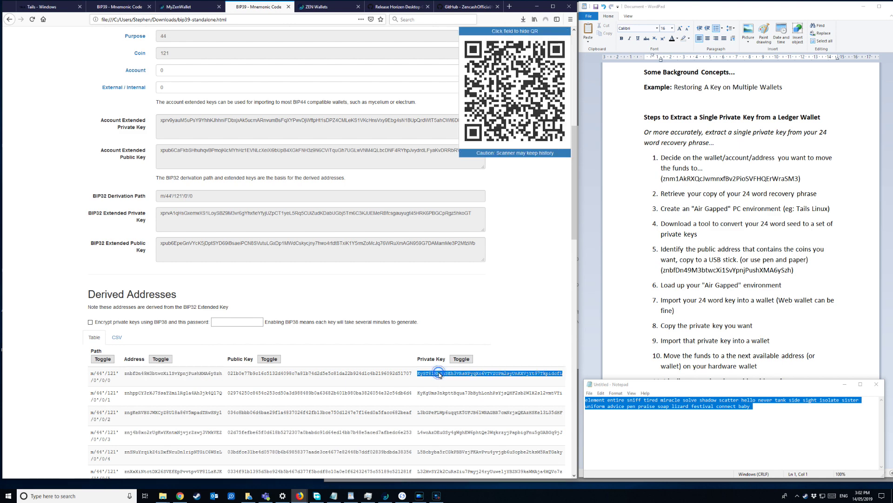
{"action": "right_click", "coordinate": [440, 375]}
{"action": "left_click", "coordinate": [456, 378]}
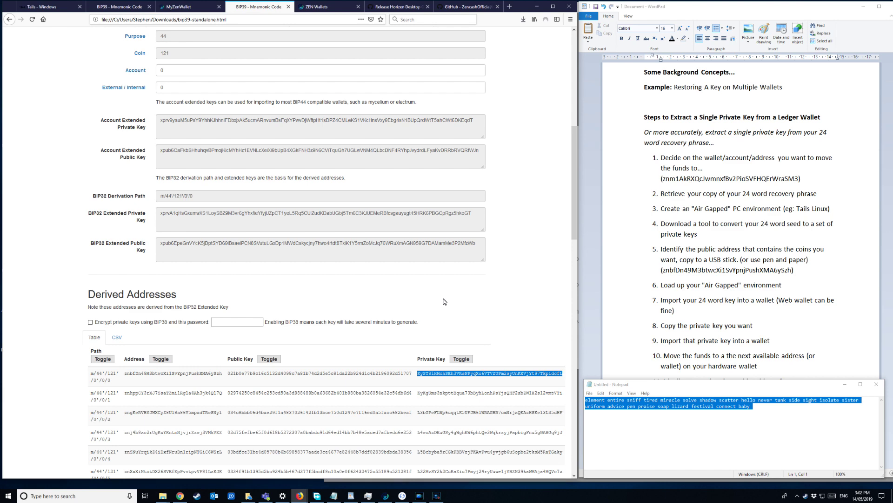
{"action": "scroll", "coordinate": [448, 300], "scroll_direction": "up", "scroll_amount": 6}
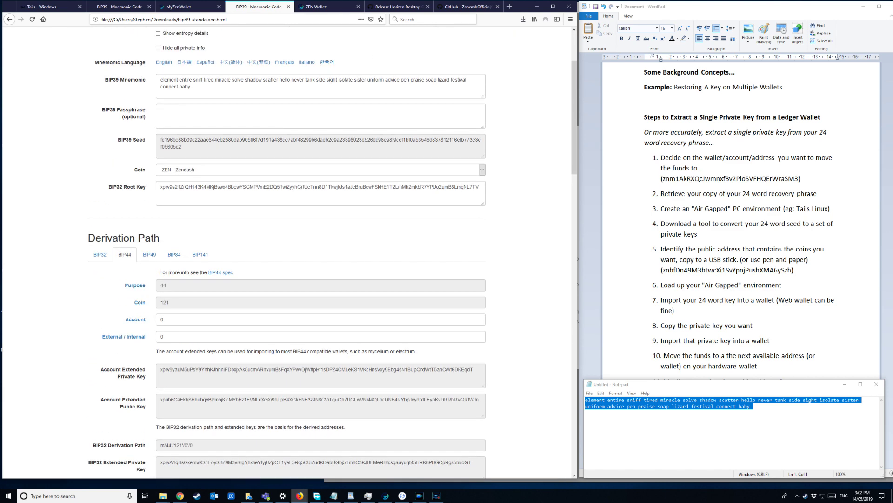
{"action": "scroll", "coordinate": [538, 370], "scroll_direction": "down", "scroll_amount": 2}
{"action": "scroll", "coordinate": [505, 373], "scroll_direction": "down", "scroll_amount": 6}
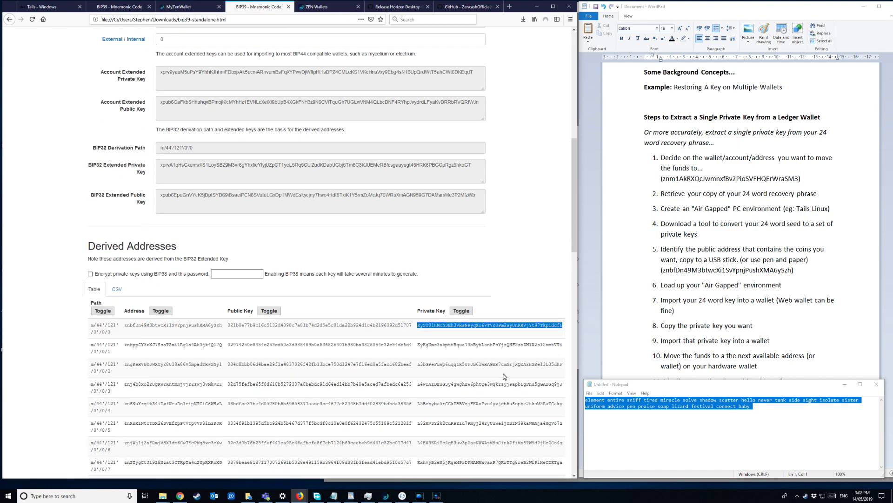
- Reload the MyZenWallet page so it returns to its empty start form
{"action": "left_click", "coordinate": [190, 10]}
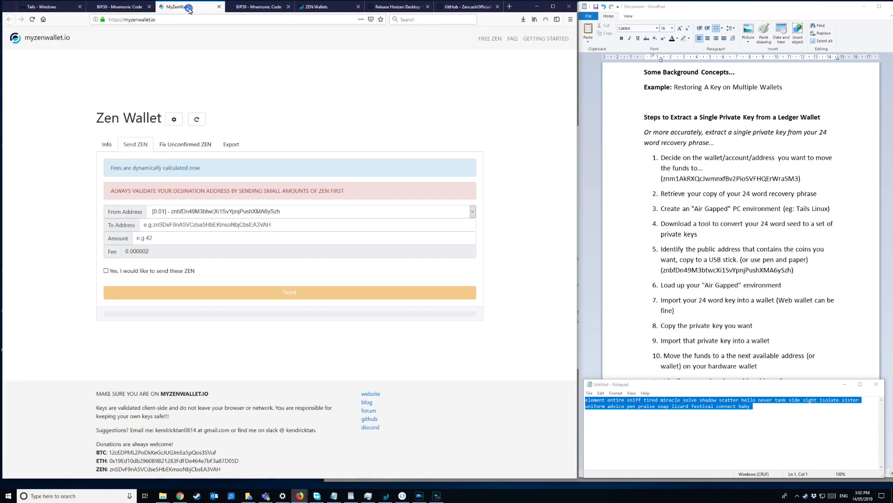
{"action": "left_click", "coordinate": [33, 19]}
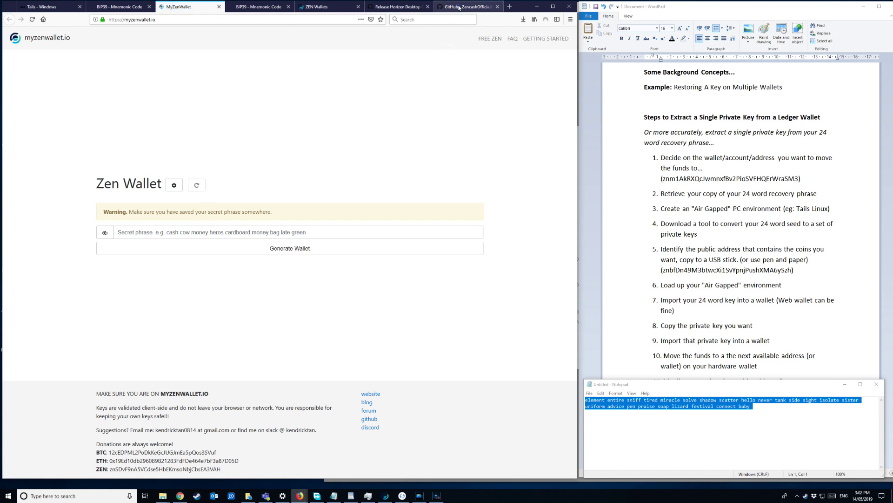
- Move the myzenwallet GitHub page into its own maximized window, minimize it, and show the Horizen wallets page
{"action": "left_click_drag", "start_coordinate": [458, 8], "coordinate": [252, 6]}
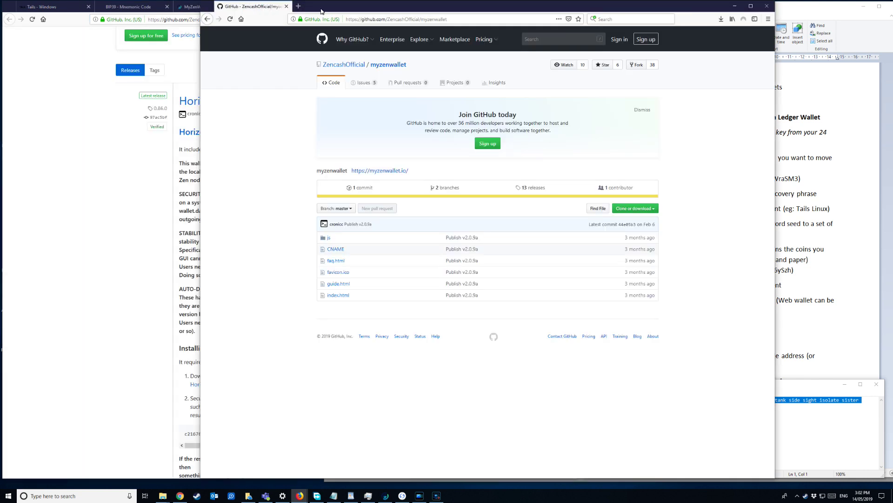
{"action": "double_click", "coordinate": [338, 10]}
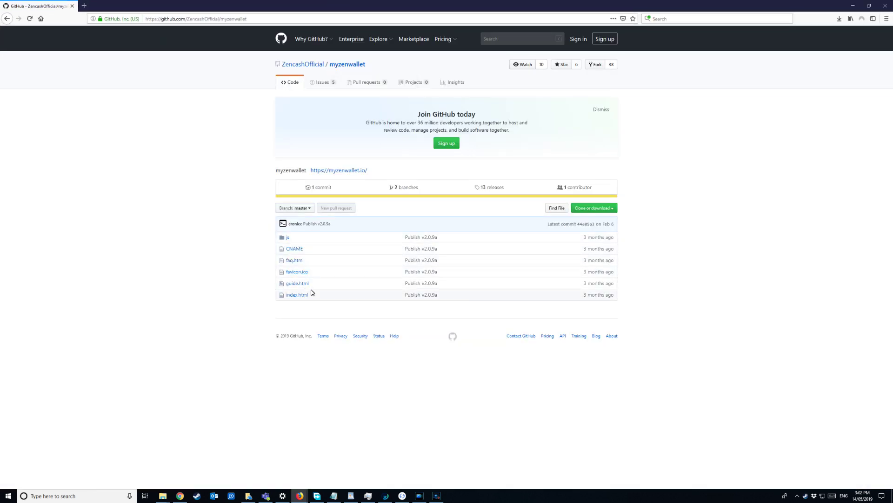
{"action": "left_click", "coordinate": [851, 5]}
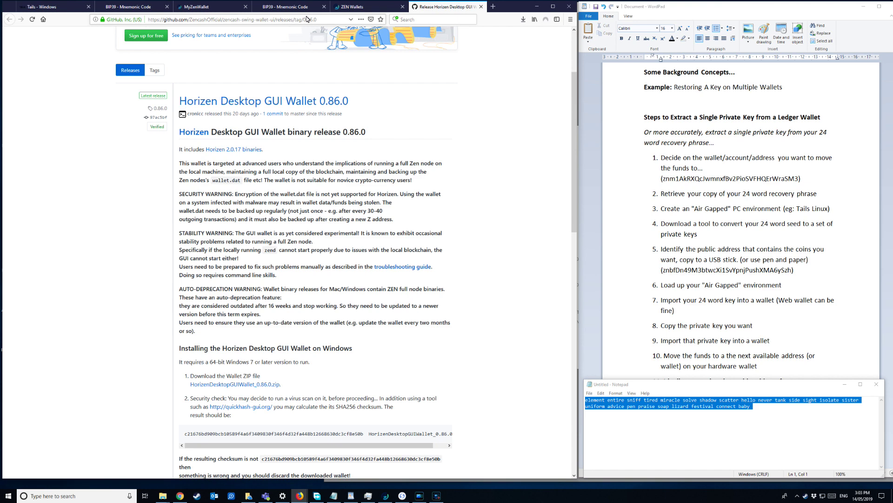
{"action": "left_click", "coordinate": [353, 6]}
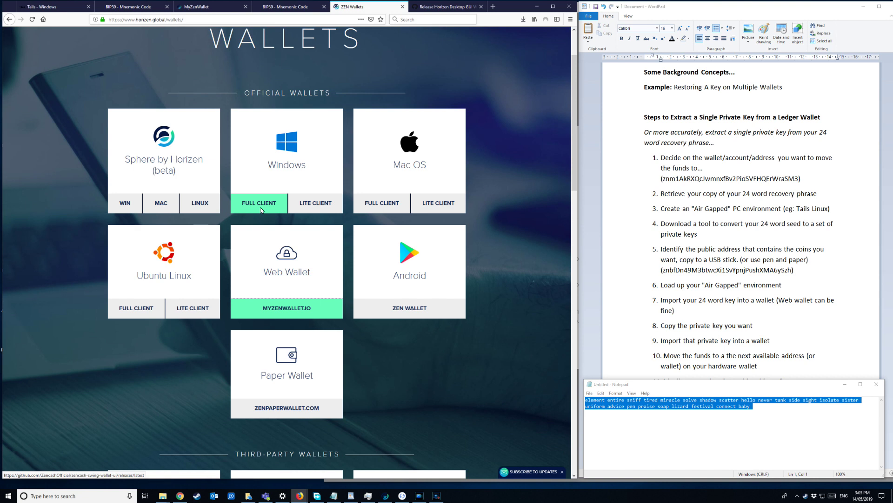
{"action": "left_click", "coordinate": [431, 7]}
- Switch from the BIP39 converter to the MyZenWallet page awaiting a secret phrase
{"action": "left_click", "coordinate": [277, 6]}
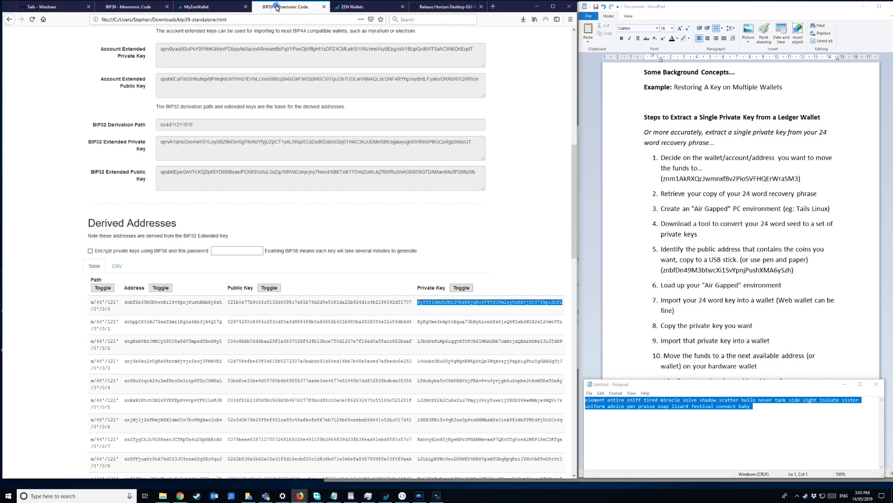
{"action": "left_click", "coordinate": [225, 8]}
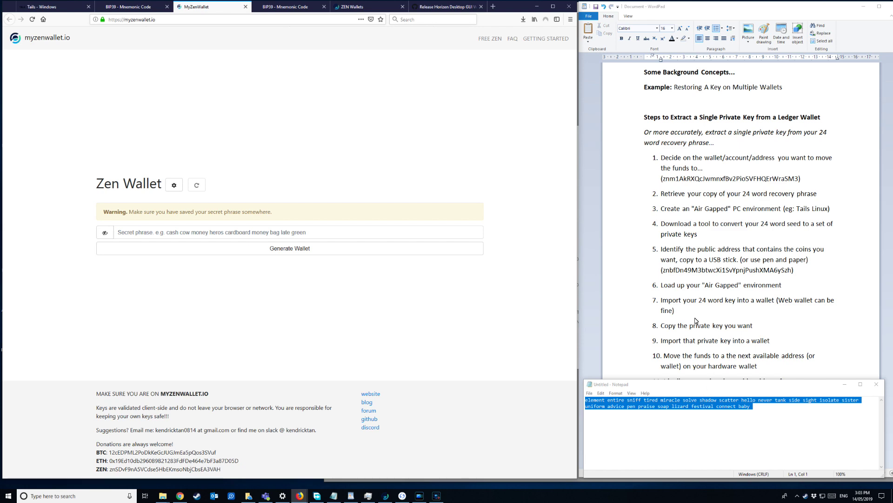
- Copy the first derived address's private key from the online BIP39 converter
{"action": "left_click", "coordinate": [140, 7]}
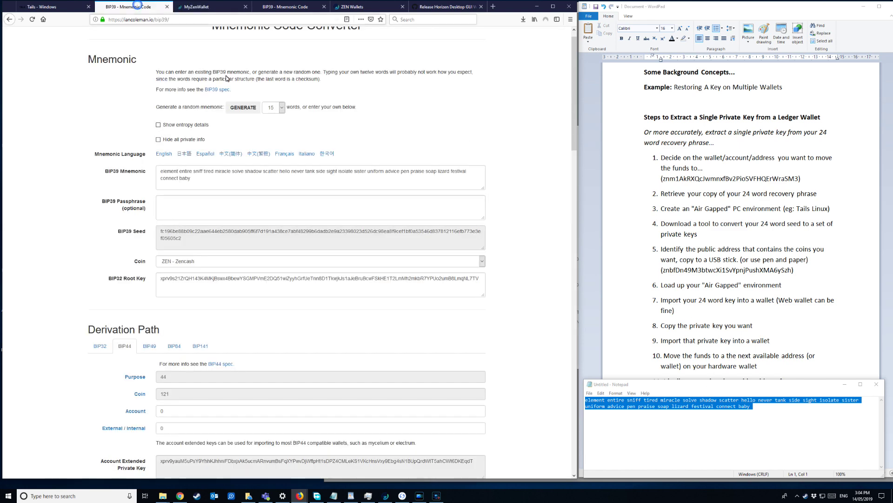
{"action": "scroll", "coordinate": [499, 345], "scroll_direction": "down", "scroll_amount": 3}
{"action": "scroll", "coordinate": [502, 349], "scroll_direction": "down", "scroll_amount": 6}
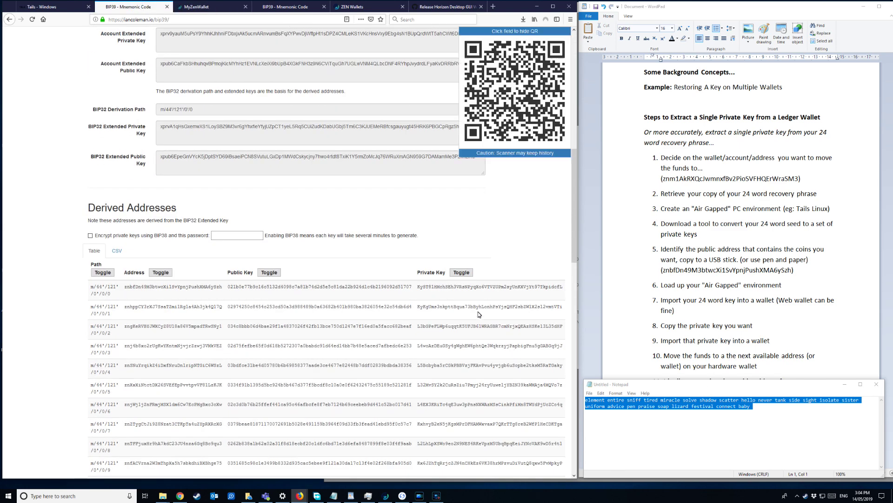
{"action": "double_click", "coordinate": [461, 286]}
{"action": "right_click", "coordinate": [463, 287]}
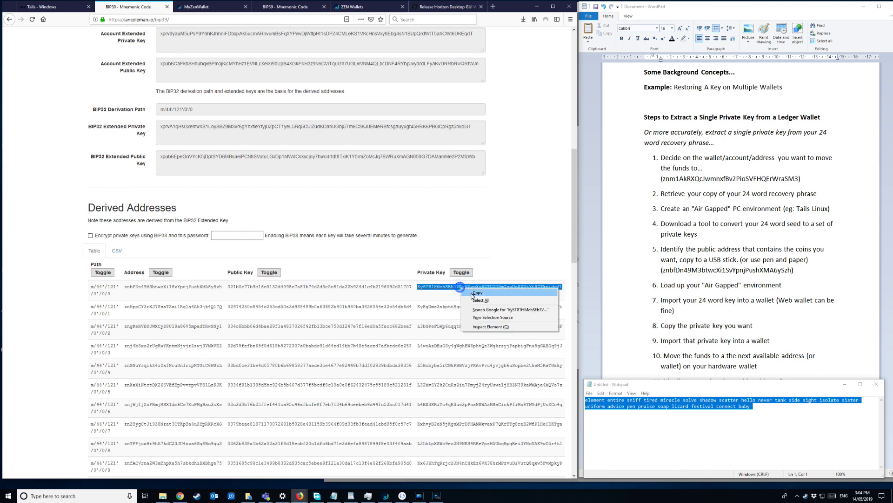
{"action": "left_click", "coordinate": [470, 293]}
- Glance through the Horizen wallets and desktop release pages and land on the Zen Wallet page
{"action": "left_click", "coordinate": [293, 11]}
{"action": "left_click", "coordinate": [209, 7]}
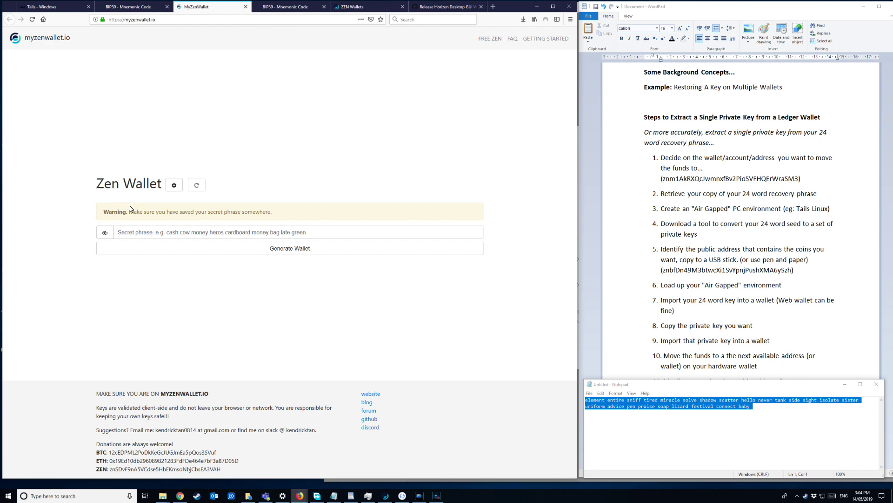
{"action": "left_click", "coordinate": [356, 7]}
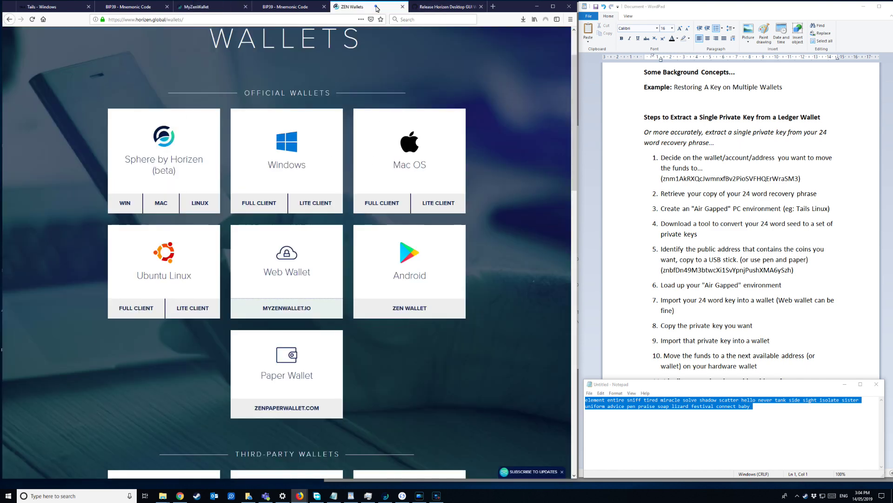
{"action": "left_click", "coordinate": [441, 7]}
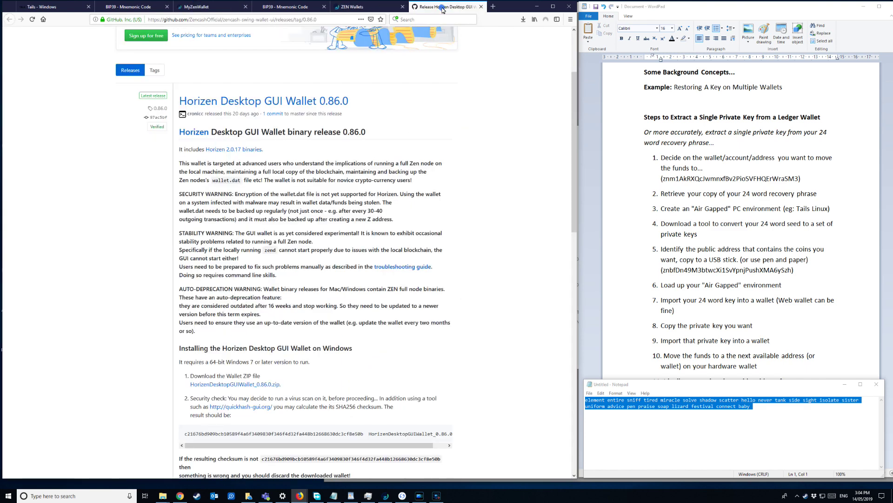
{"action": "left_click", "coordinate": [360, 9]}
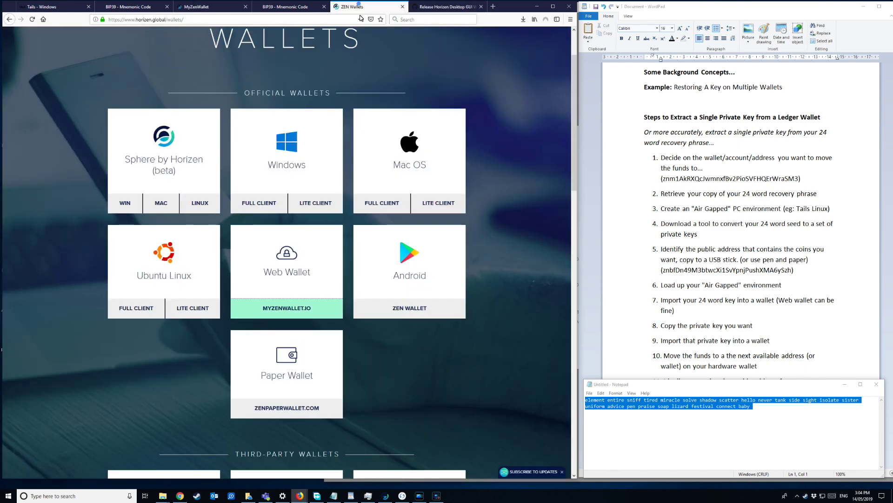
{"action": "left_click", "coordinate": [199, 7]}
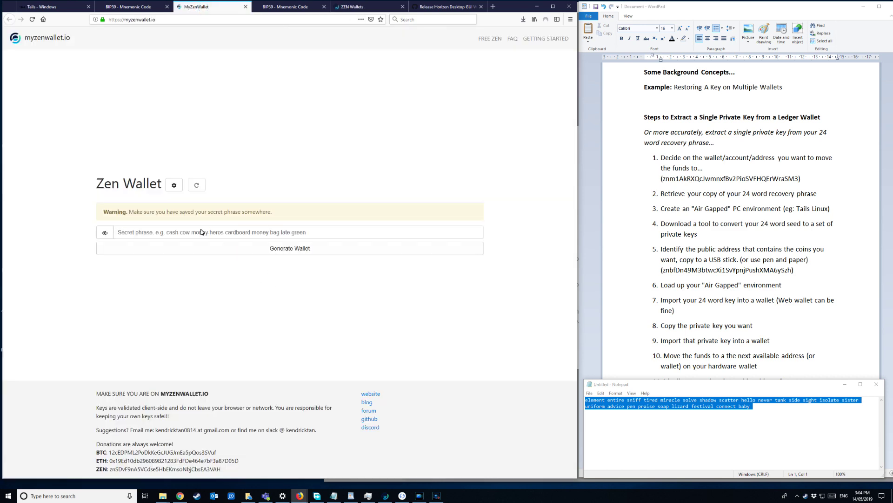
- Switch MyZenWallet's login method to Paste private key in its settings
{"action": "left_click", "coordinate": [176, 185]}
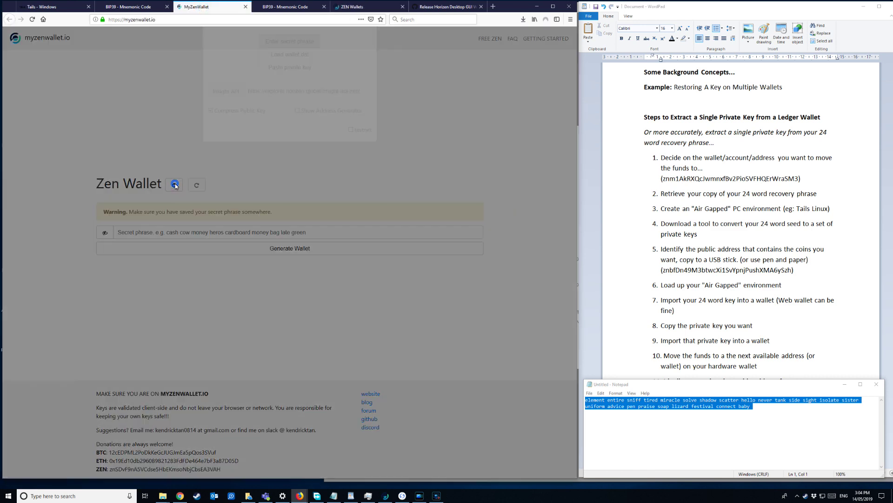
{"action": "left_click", "coordinate": [281, 101]}
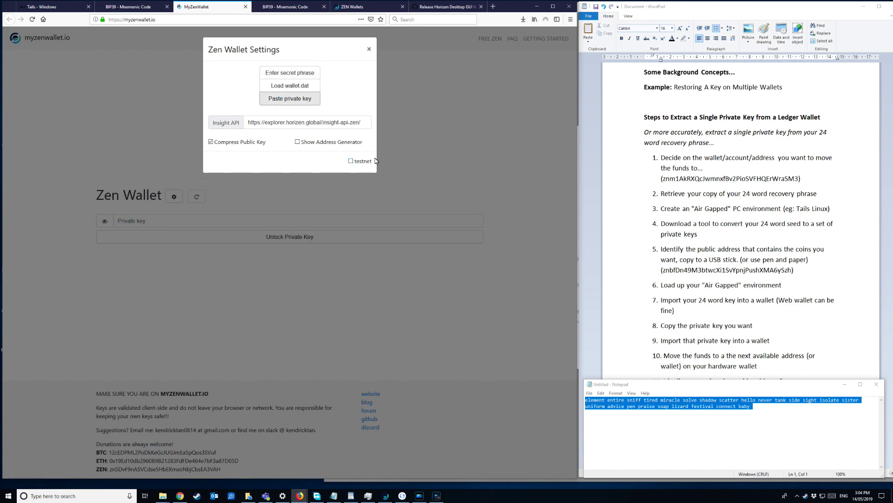
{"action": "left_click", "coordinate": [368, 49]}
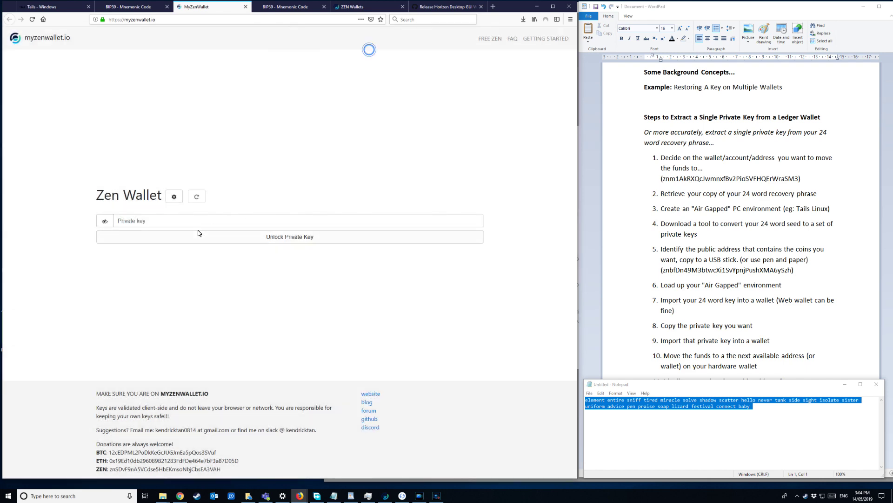
{"action": "right_click", "coordinate": [199, 224]}
{"action": "left_click", "coordinate": [215, 253]}
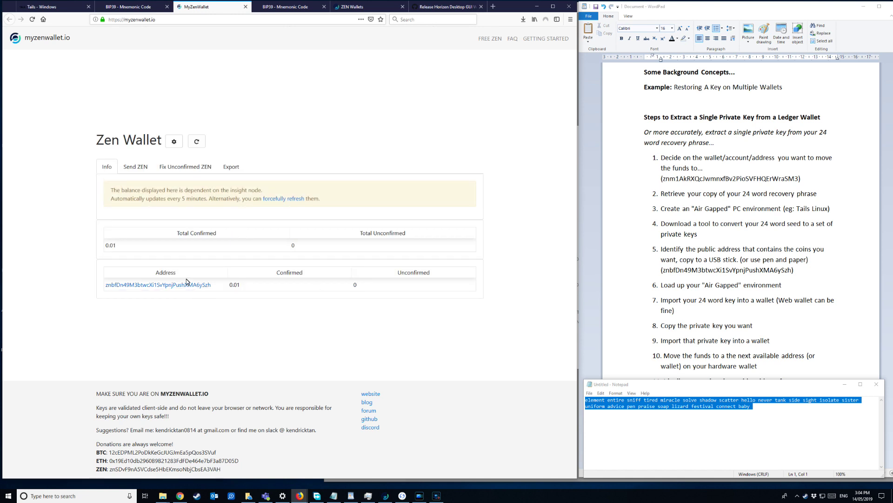
{"action": "left_click", "coordinate": [187, 287]}
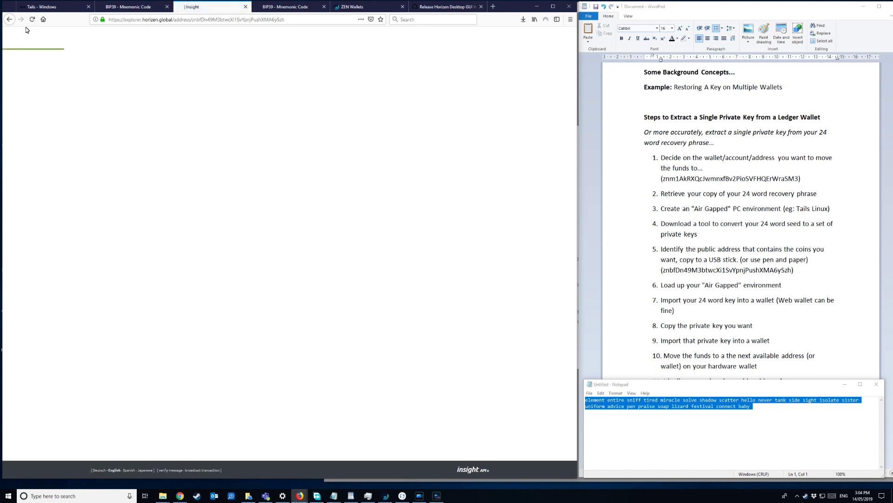
{"action": "left_click", "coordinate": [8, 19]}
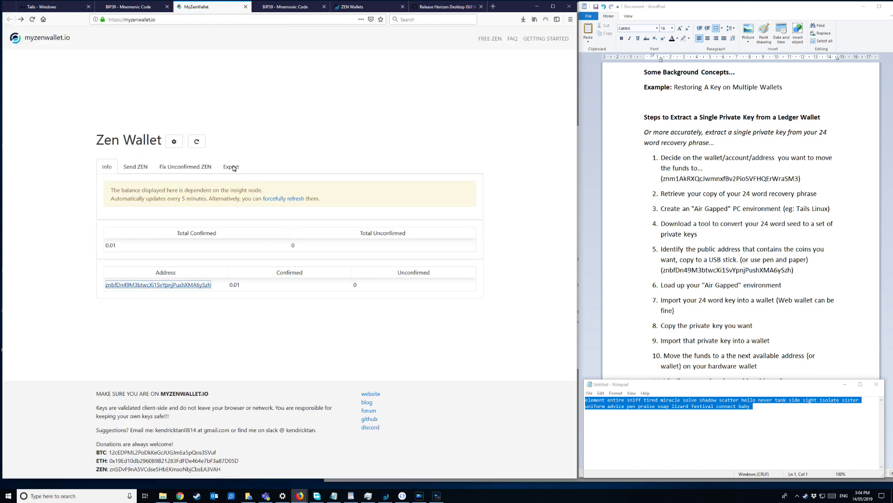
- Start a Send ZEN transaction from the funded address
{"action": "left_click", "coordinate": [132, 167]}
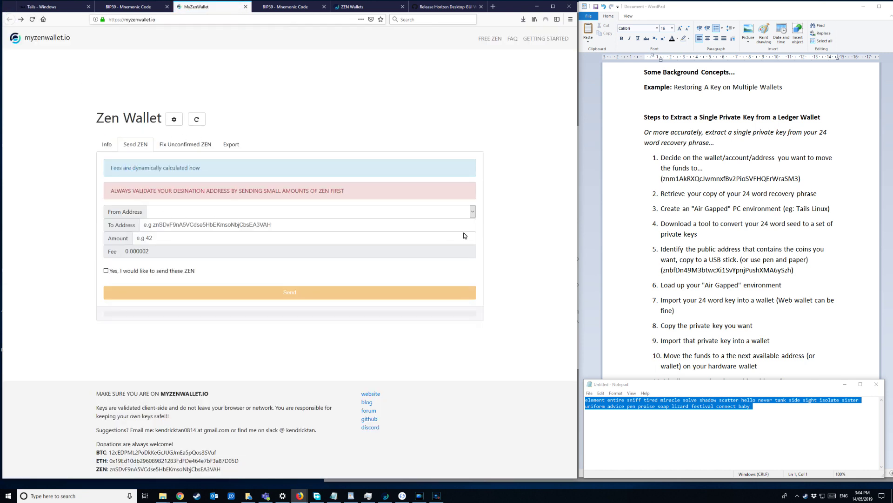
{"action": "left_click", "coordinate": [472, 212]}
{"action": "left_click", "coordinate": [411, 230]}
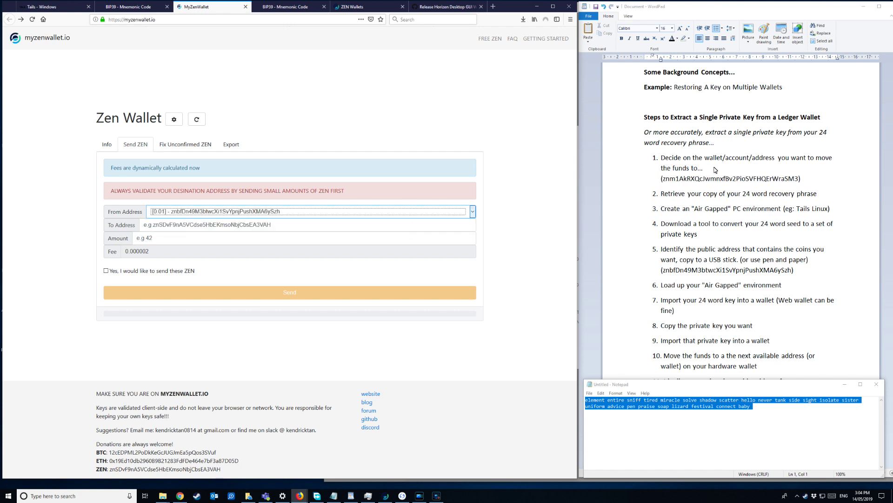
{"action": "double_click", "coordinate": [700, 180]}
{"action": "right_click", "coordinate": [704, 180]}
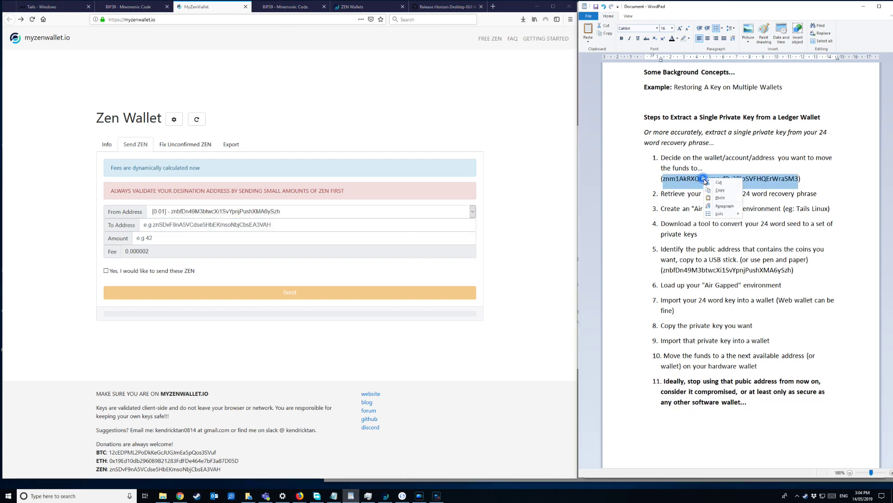
{"action": "left_click", "coordinate": [719, 197]}
{"action": "left_click", "coordinate": [175, 229]}
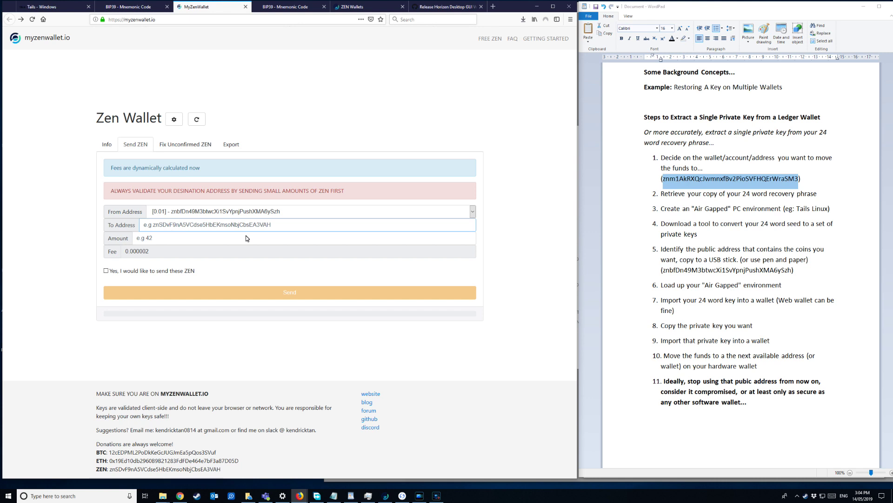
{"action": "key", "text": "ctrl+v"}
- Enter an amount, tick the confirmation box and send, which fails with an error
{"action": "left_click", "coordinate": [162, 240]}
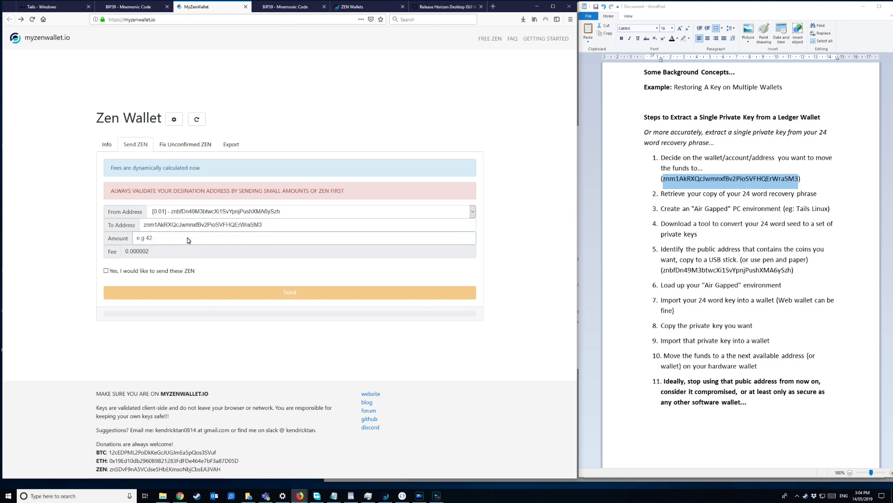
{"action": "left_click", "coordinate": [150, 271]}
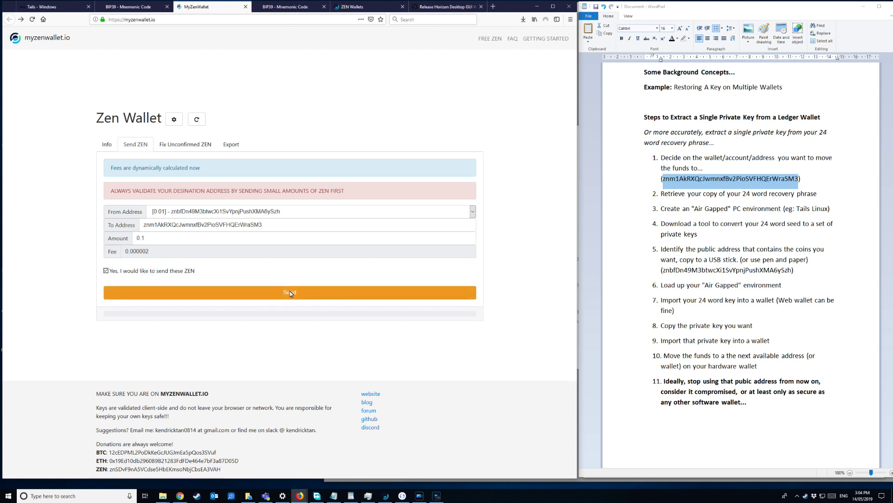
{"action": "left_click", "coordinate": [291, 295]}
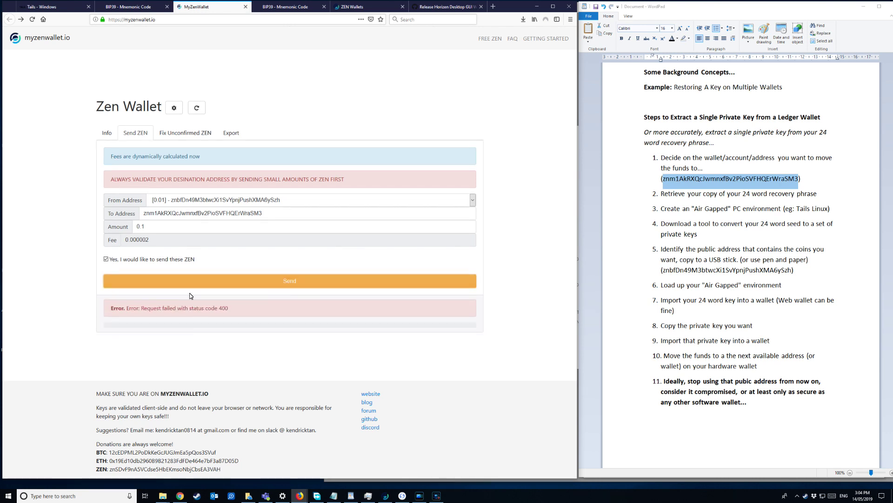
- Correct the amount to 0.01 ZEN and resend, getting 'ZEN successfully sent'
{"action": "left_click", "coordinate": [148, 226]}
{"action": "key", "text": "BackSpace"}
{"action": "type", "text": "09998"}
{"action": "left_click", "coordinate": [142, 227]}
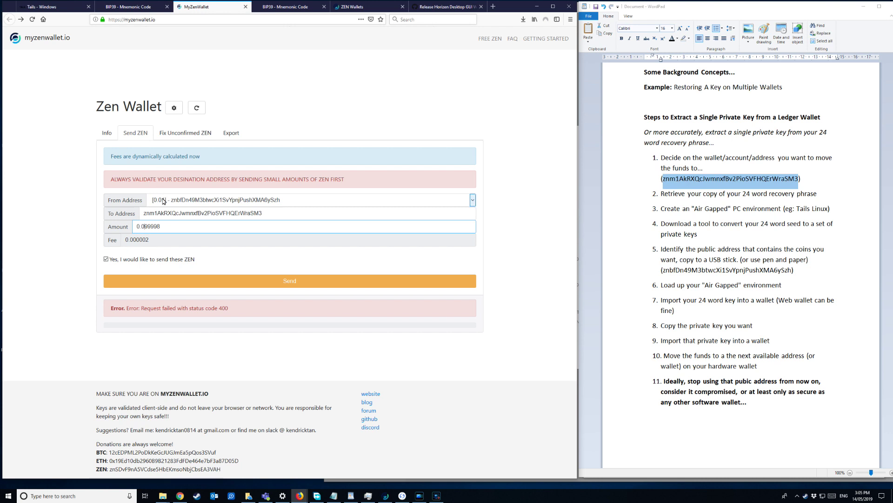
{"action": "double_click", "coordinate": [145, 227]}
{"action": "type", "text": "01"}
{"action": "left_click", "coordinate": [252, 265]}
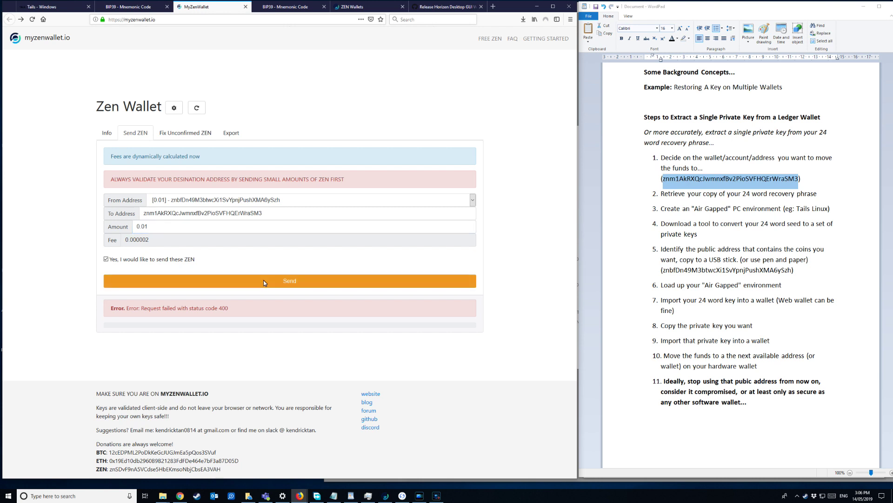
{"action": "left_click", "coordinate": [285, 283]}
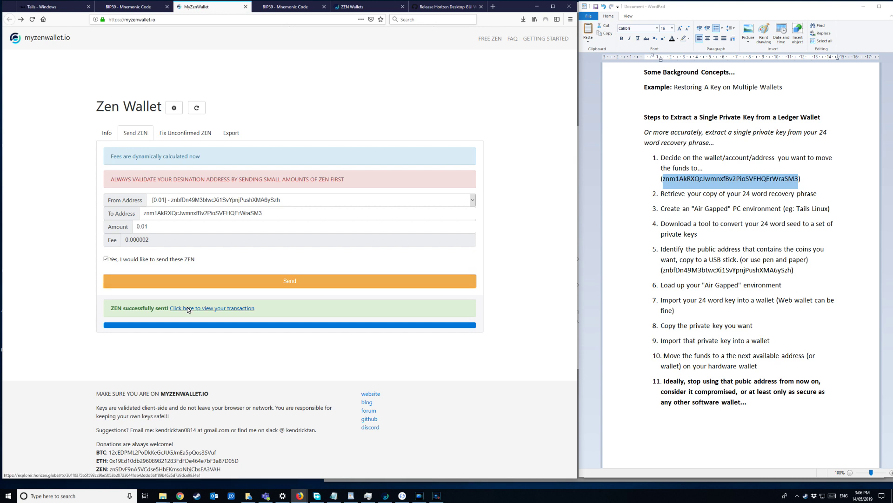
{"action": "left_click", "coordinate": [402, 496]}
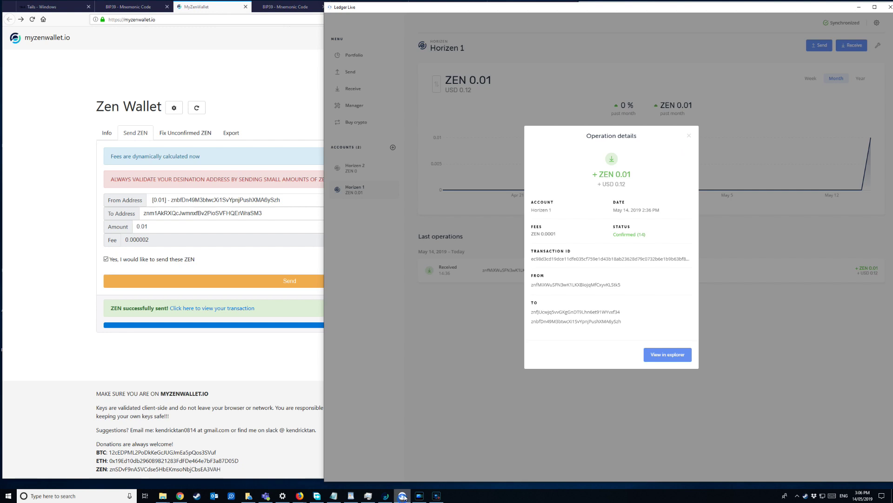
- View Horizen 1 now at 0 ZEN with a Sent operation beside the transaction's unconfirmed explorer page
{"action": "left_click", "coordinate": [658, 388]}
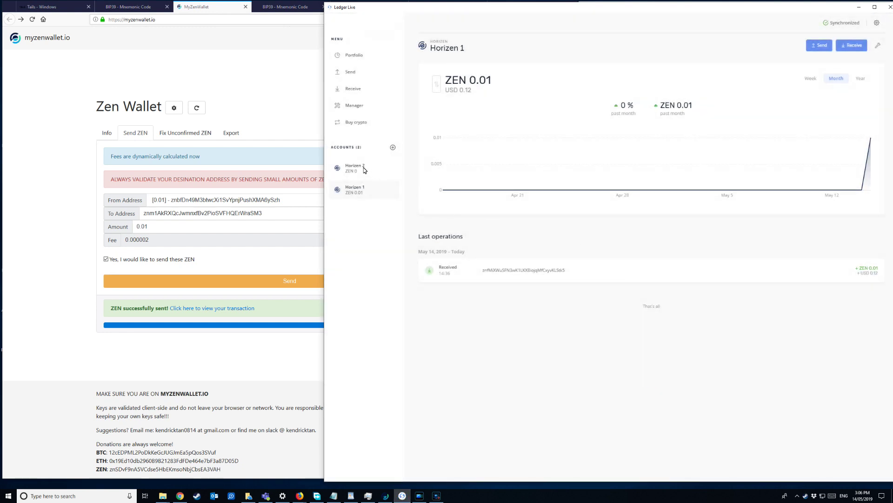
{"action": "left_click", "coordinate": [364, 170]}
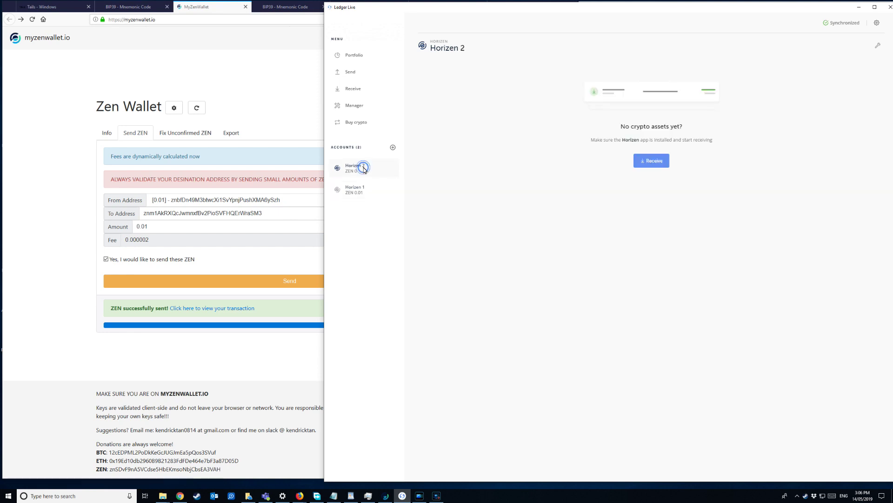
{"action": "left_click", "coordinate": [364, 194]}
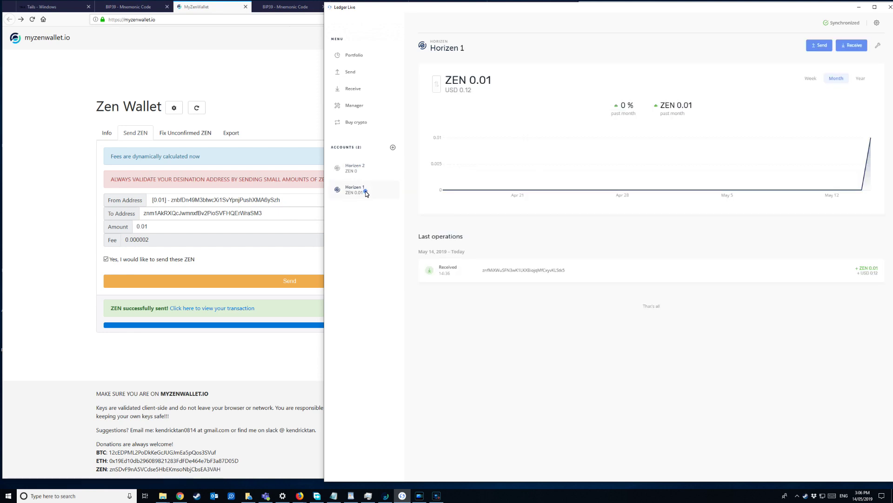
{"action": "left_click", "coordinate": [228, 308]}
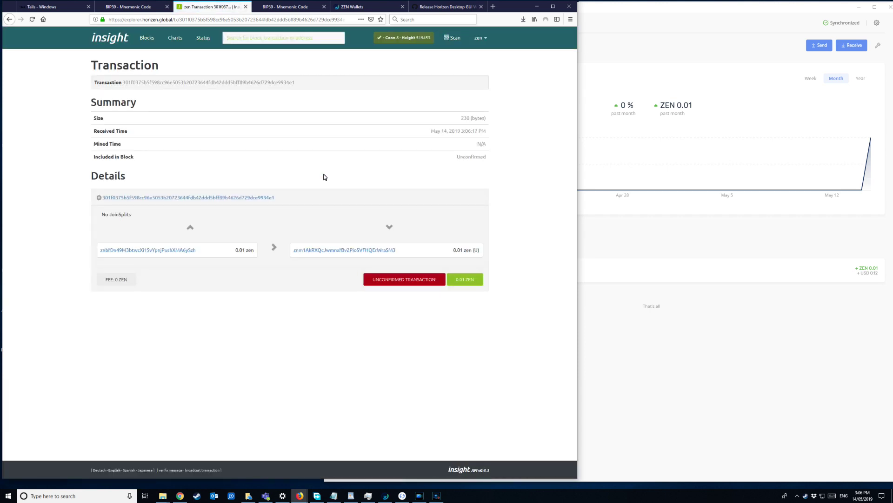
{"action": "left_click", "coordinate": [687, 165]}
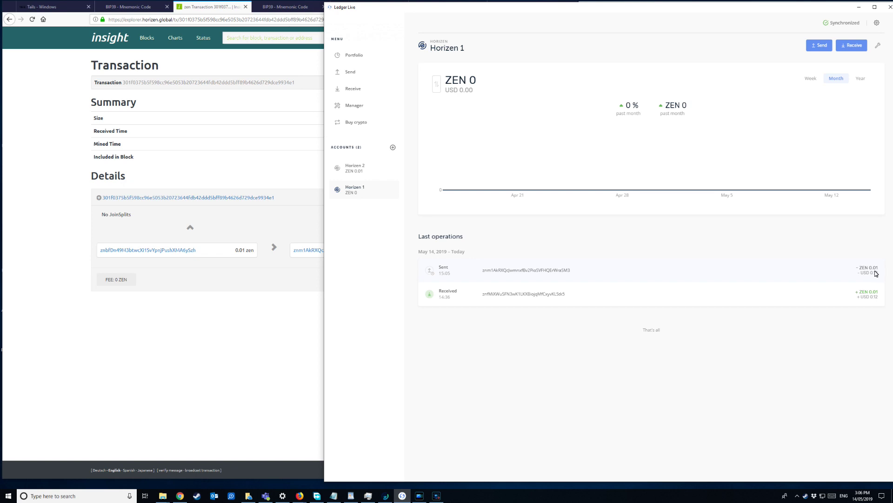
- Compare the Horizen 1 and Horizen 2 accounts, Horizen 2 showing ZEN 0.01 received
{"action": "left_click", "coordinate": [355, 168]}
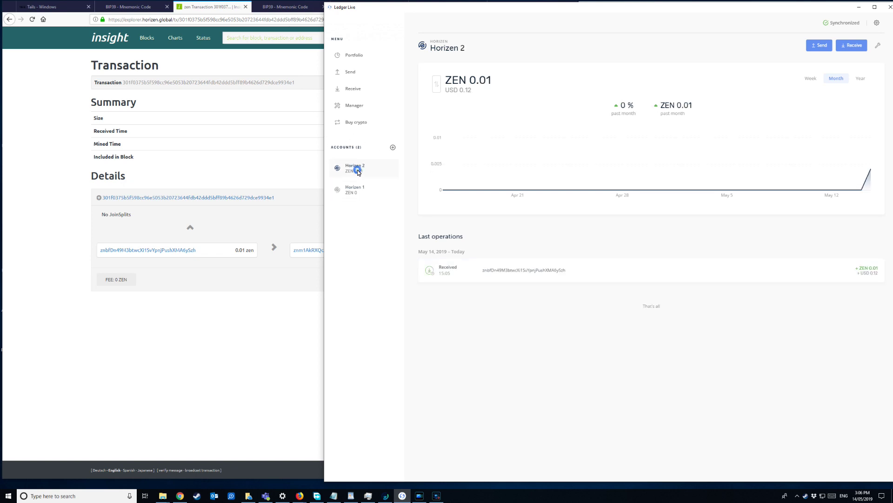
{"action": "mouse_move", "coordinate": [638, 155]}
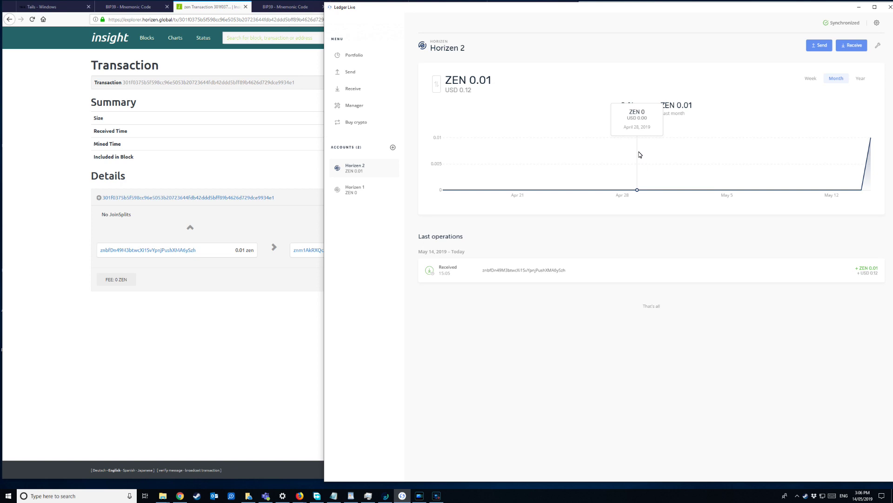
{"action": "left_click", "coordinate": [359, 193]}
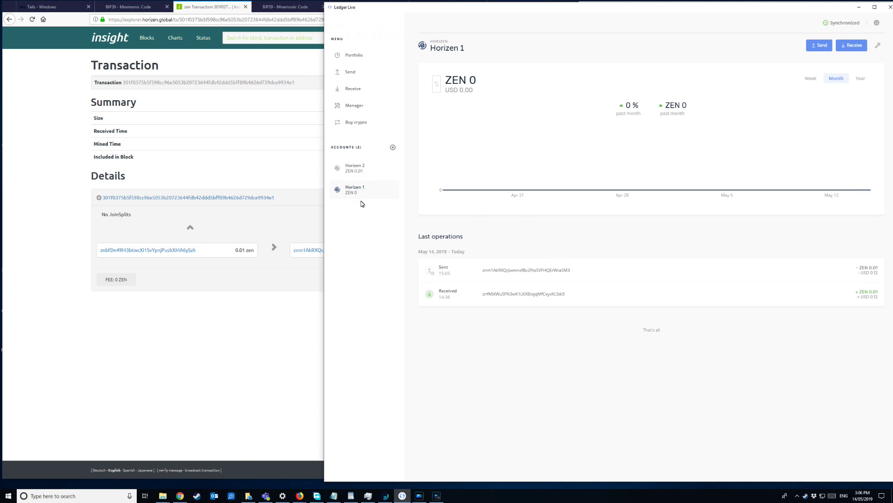
{"action": "left_click", "coordinate": [360, 168]}
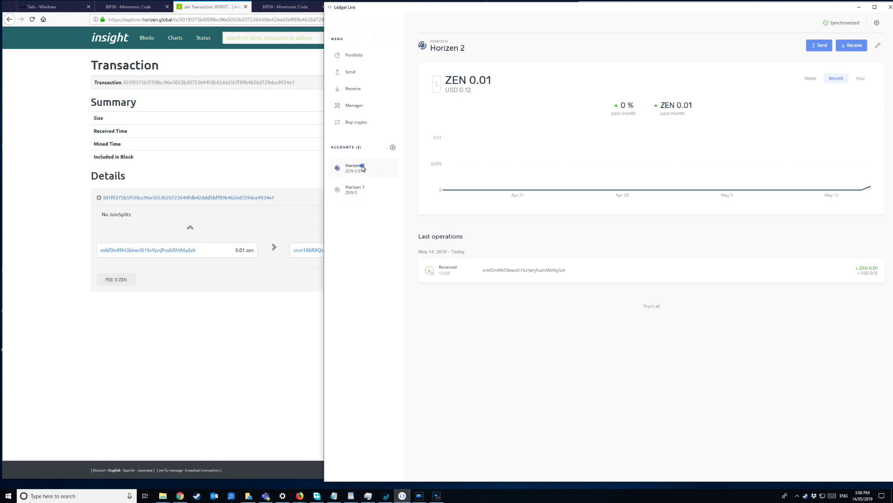
{"action": "left_click", "coordinate": [353, 194]}
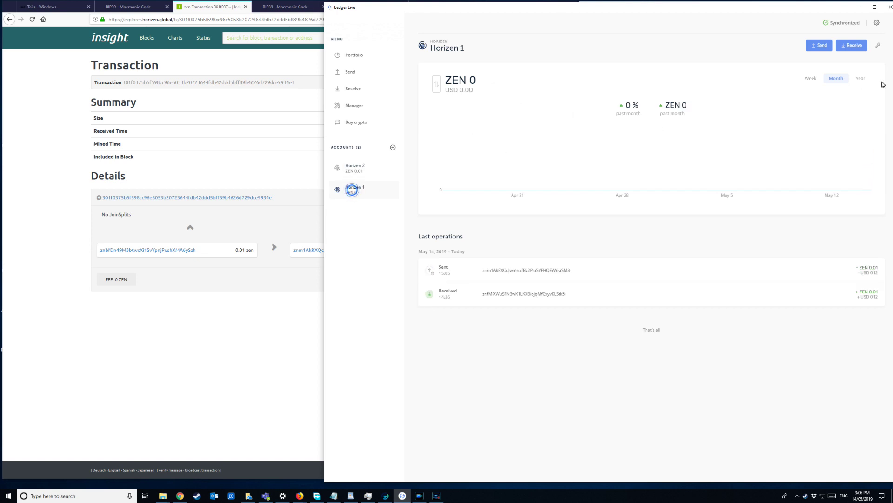
- Review Horizen 1's Advanced Logs in its edit dialog, then return to Horizen 2
{"action": "left_click", "coordinate": [878, 45]}
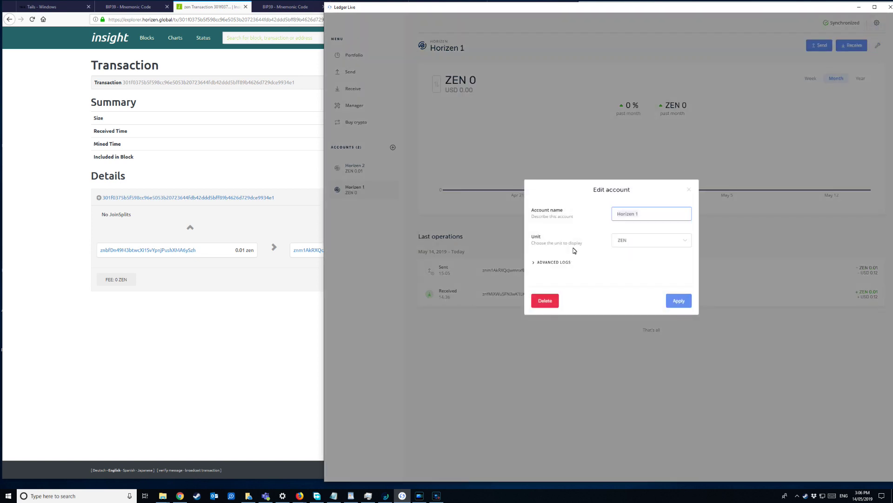
{"action": "left_click", "coordinate": [559, 263]}
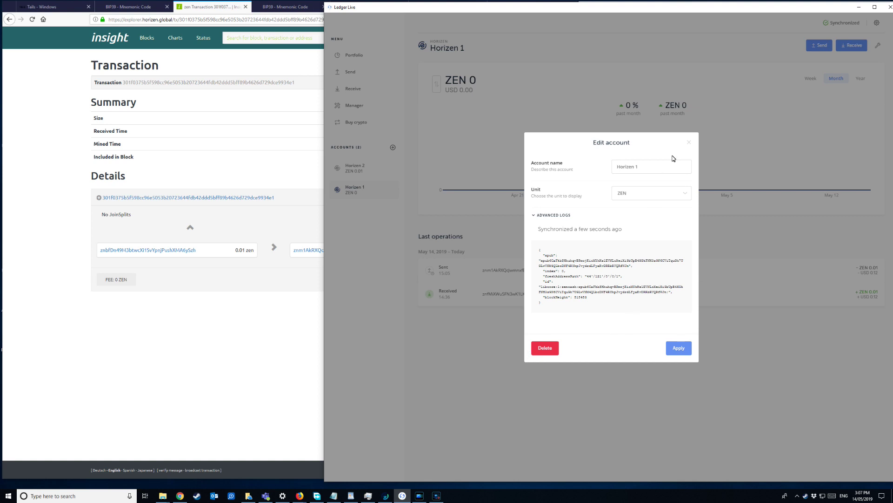
{"action": "left_click", "coordinate": [688, 142]}
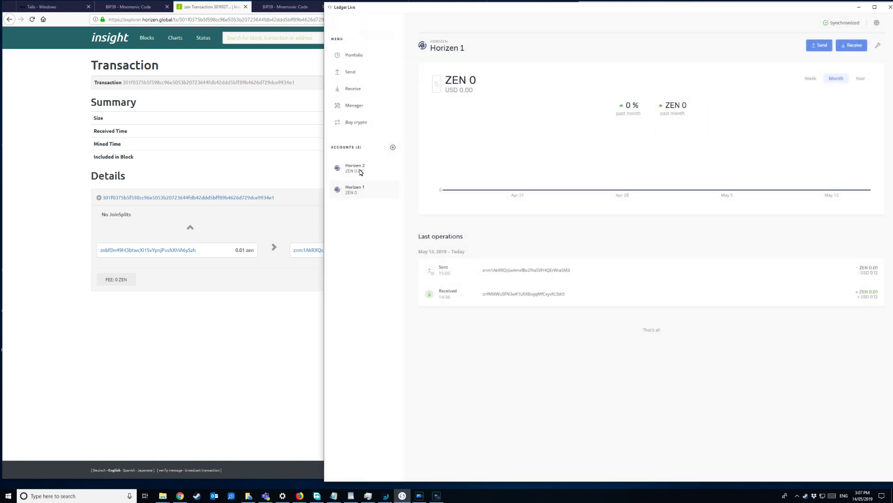
{"action": "left_click", "coordinate": [360, 171]}
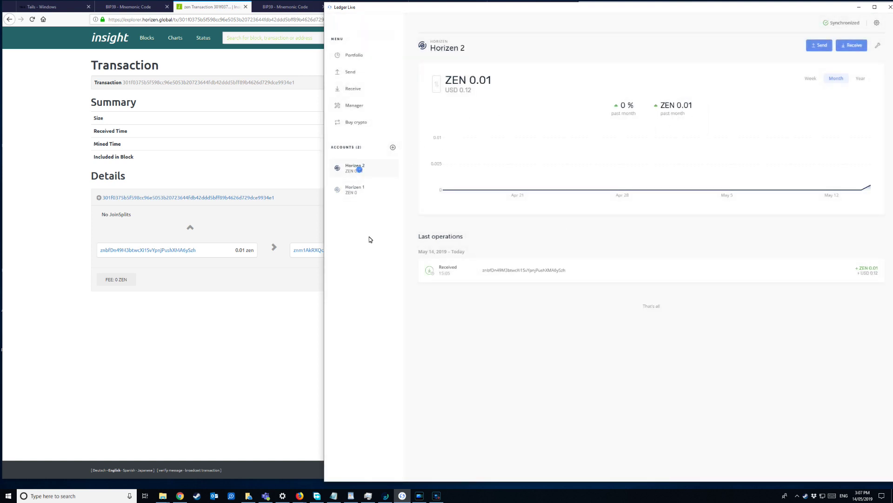
- Recheck Horizen 1 at 0 ZEN and Horizen 2 at 0.01 ZEN, then surface the WordPad guide
{"action": "left_click", "coordinate": [358, 191]}
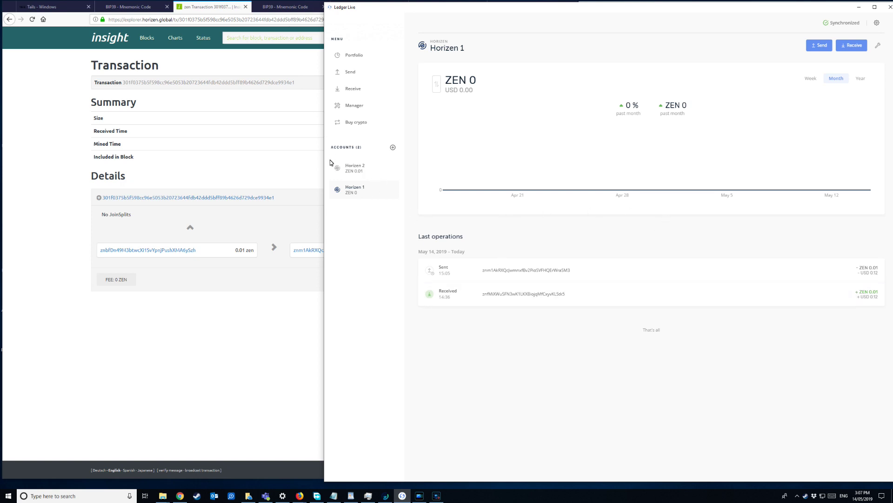
{"action": "left_click", "coordinate": [358, 168]}
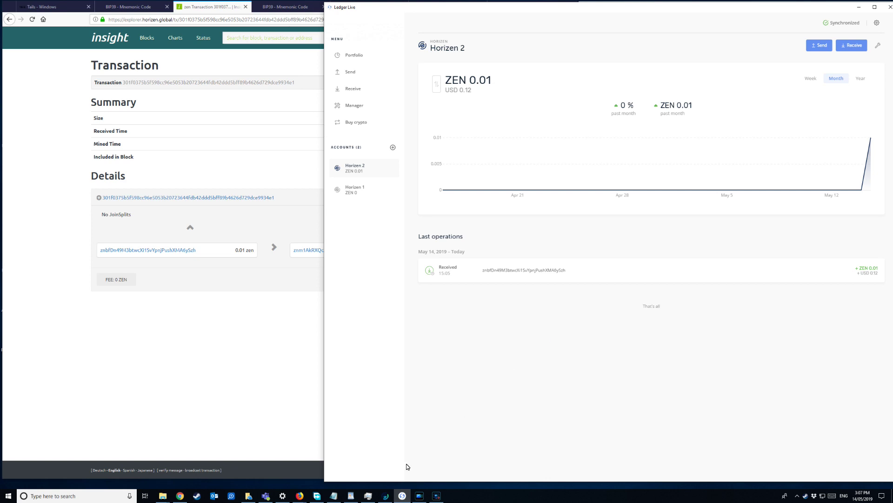
{"action": "left_click", "coordinate": [351, 496]}
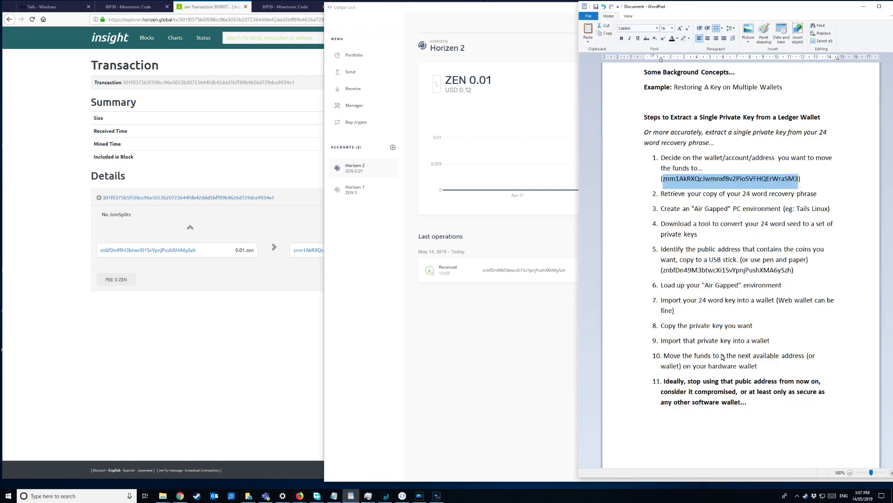
- Highlight step 11, the warning to stop using the compromised public address
{"action": "left_click", "coordinate": [722, 357]}
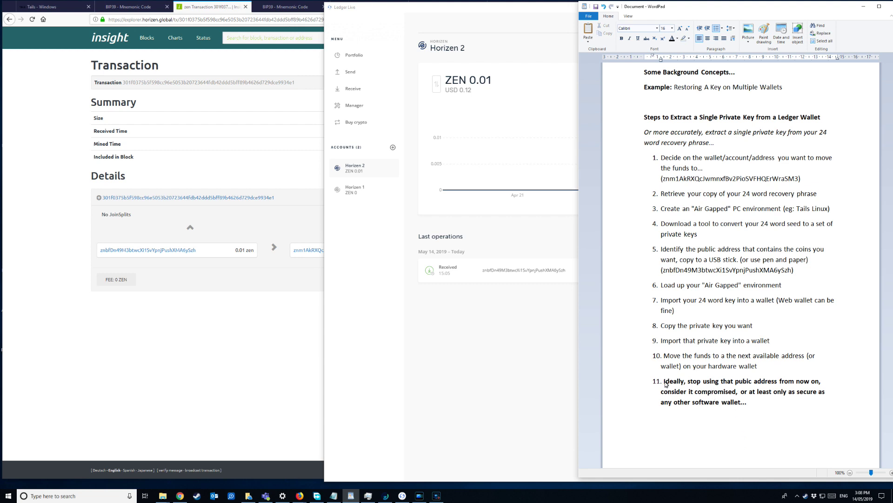
{"action": "left_click_drag", "start_coordinate": [663, 382], "coordinate": [775, 448]}
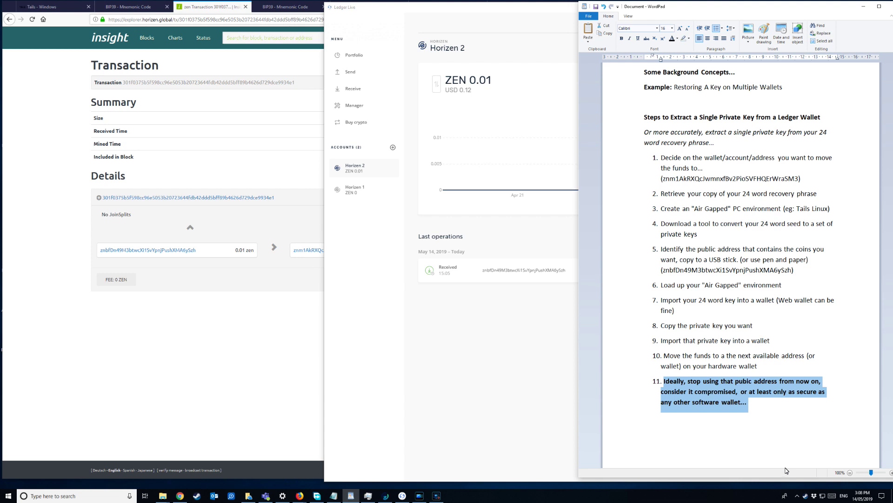
{"action": "left_click", "coordinate": [436, 496]}
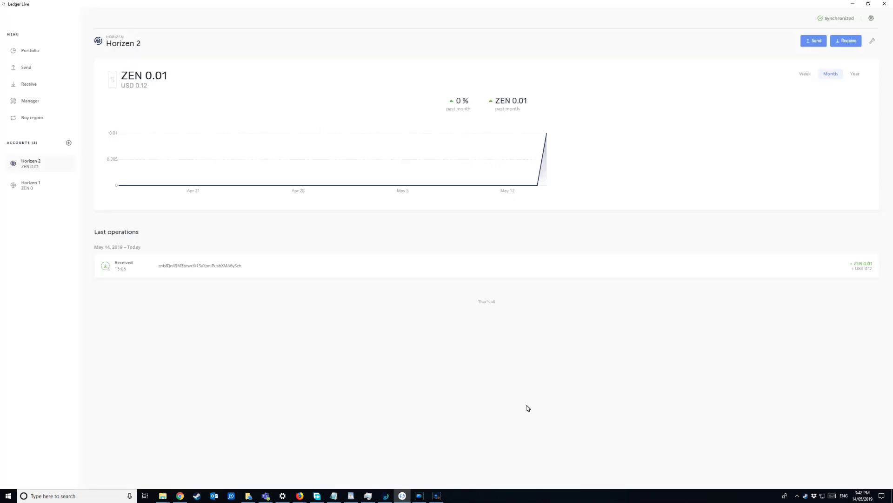